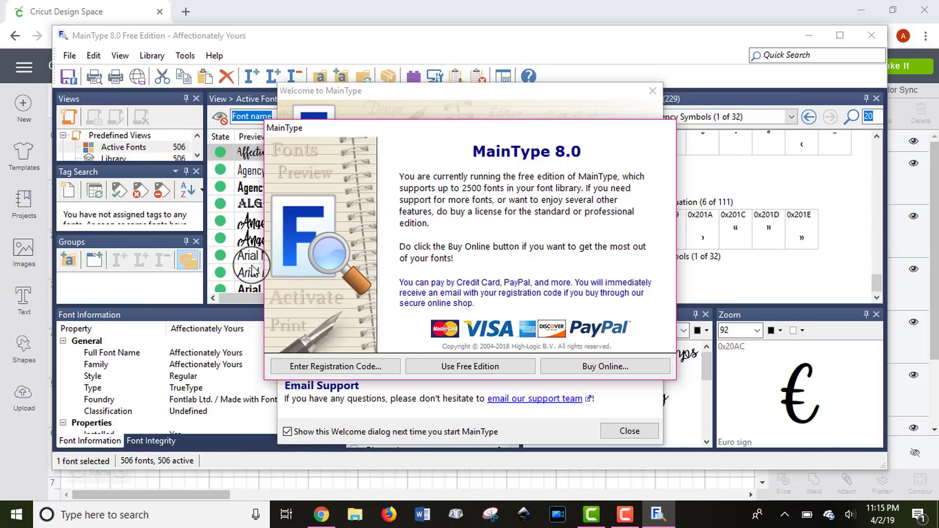
- Continue with MainType's free edition, close the Welcome dialog, and select Angelina-Regular
click(448, 368)
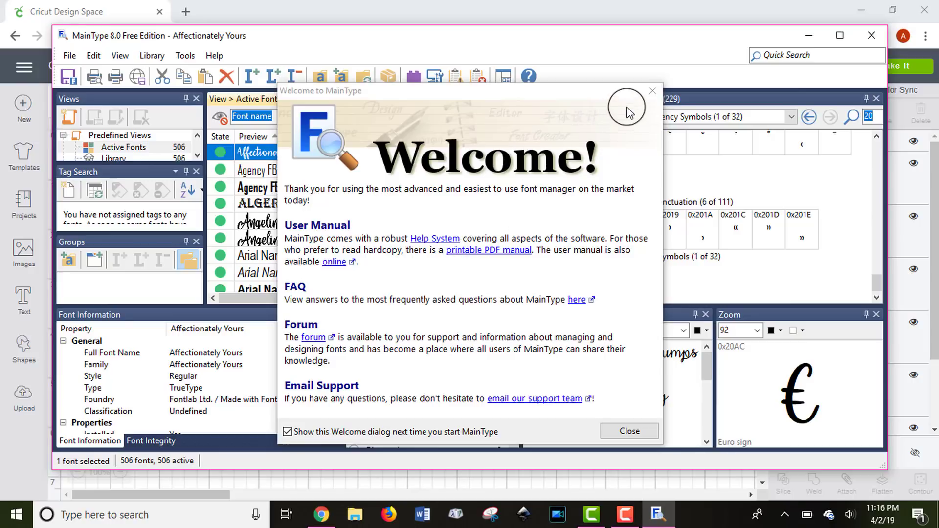
click(652, 98)
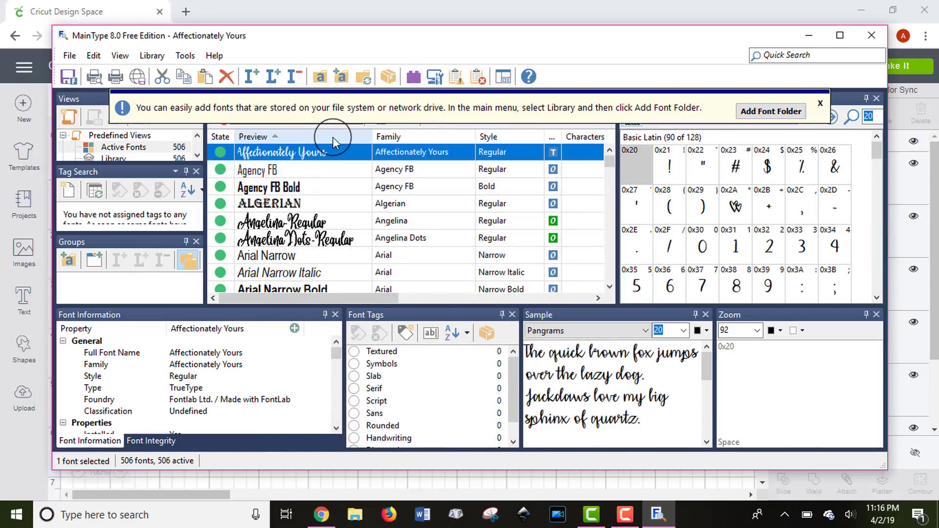
click(319, 222)
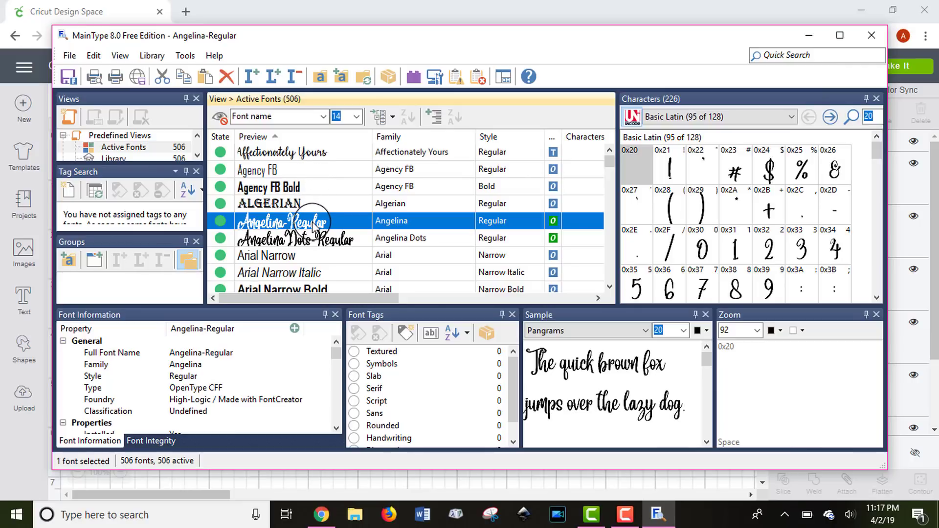
- Show Angelina's Private Use Area glyphs and pick the flourished d alternate 0xE081
click(791, 118)
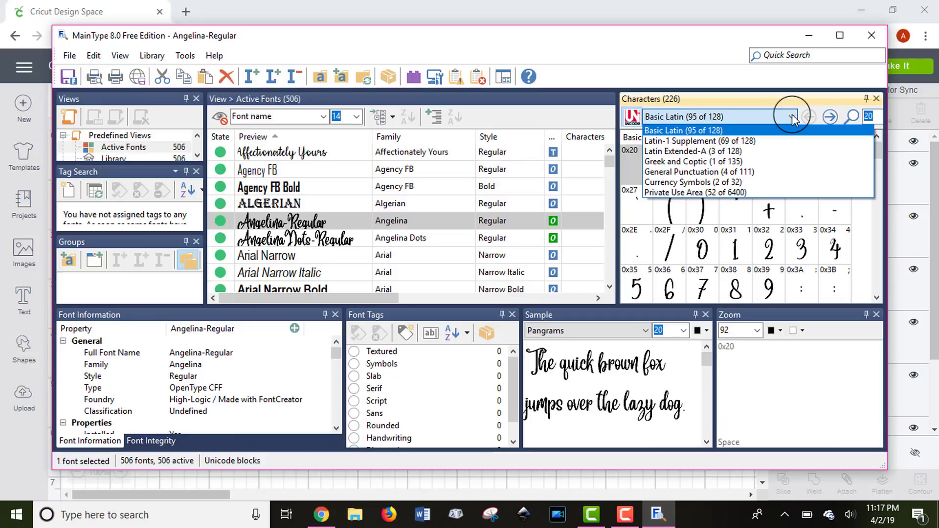
click(790, 194)
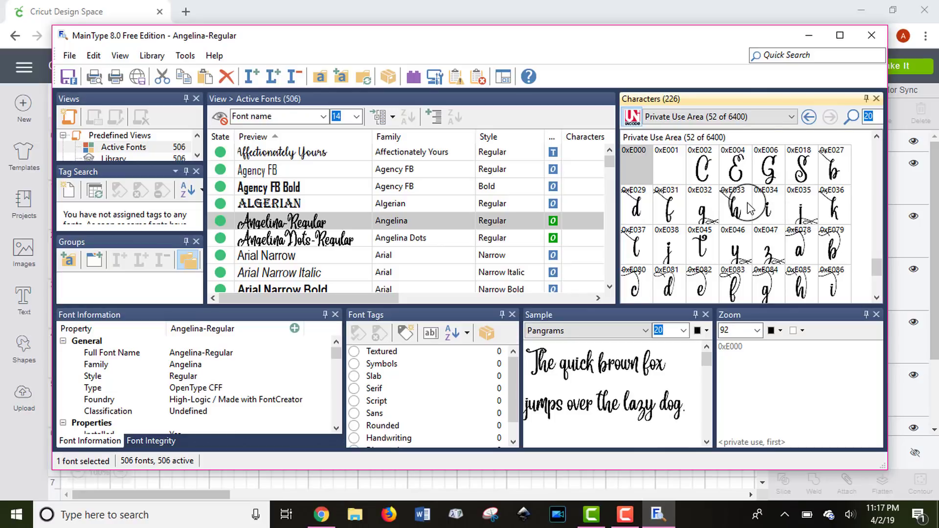
scroll(749, 208, down, 2)
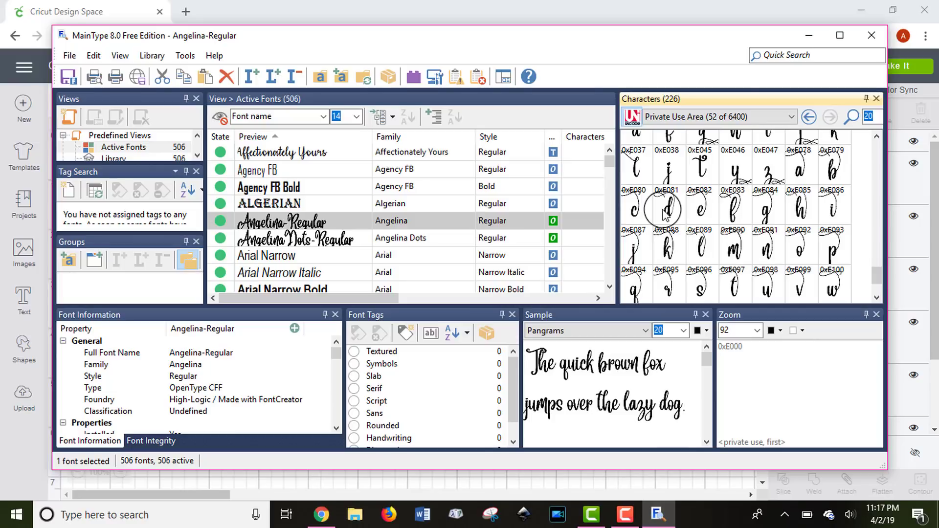
click(662, 211)
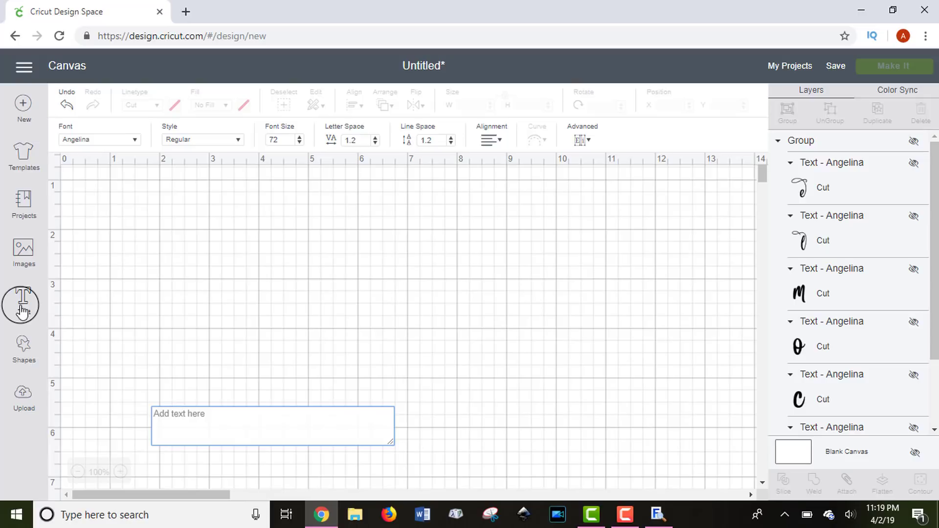
- Enter 'Welcome' in Angelina on the canvas, then add a new empty text box
text(Welcome)
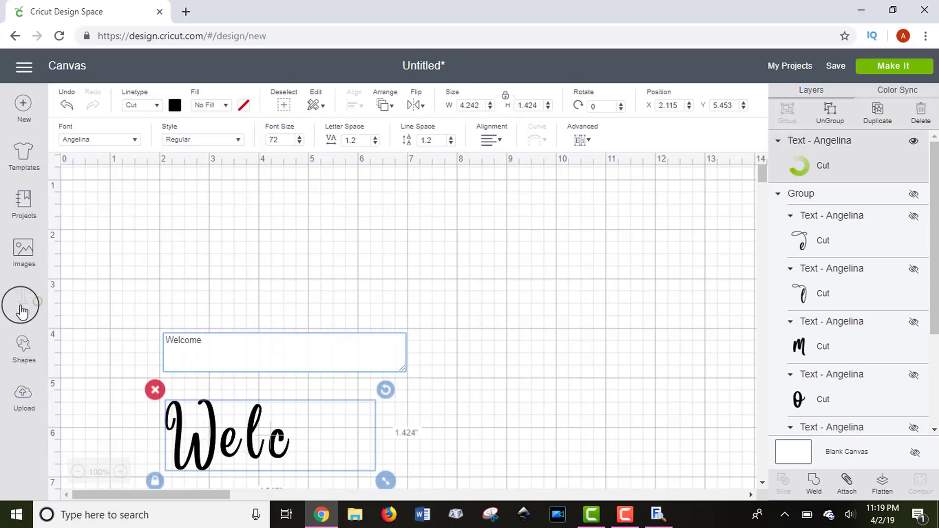
click(553, 336)
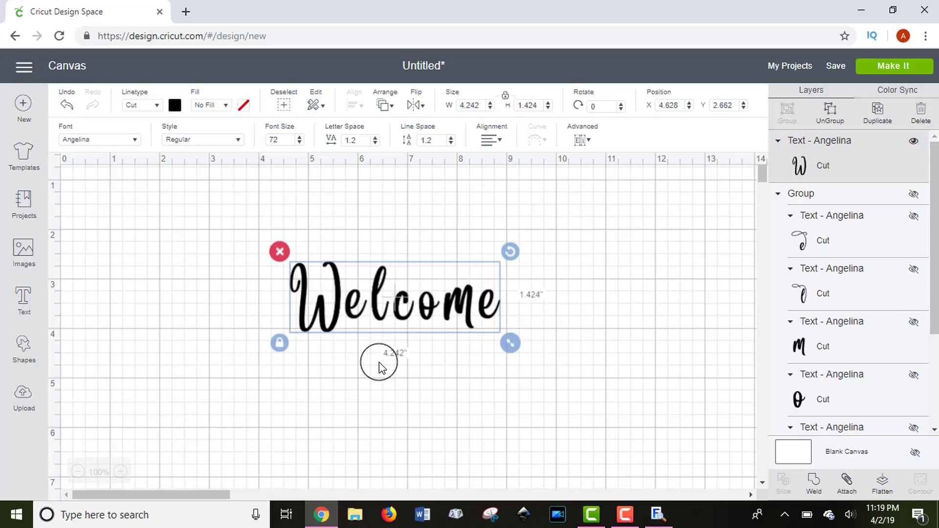
click(343, 343)
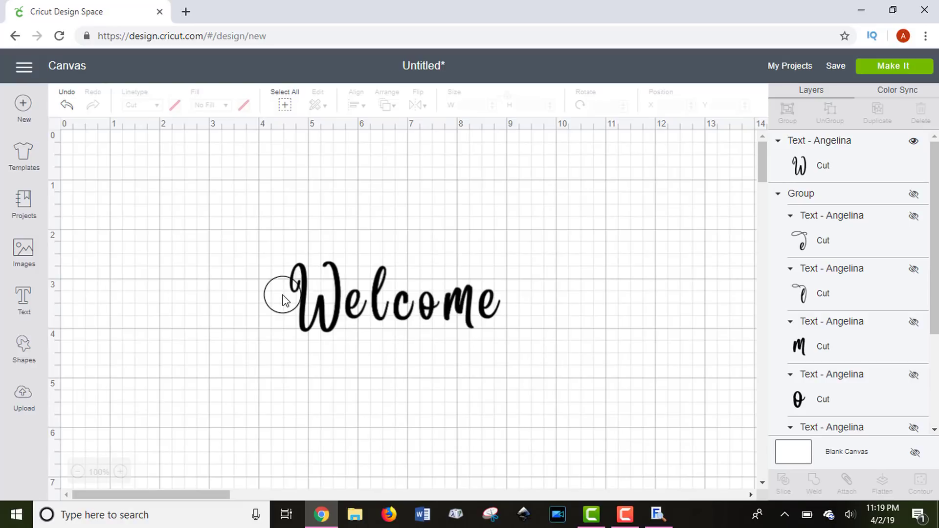
click(17, 298)
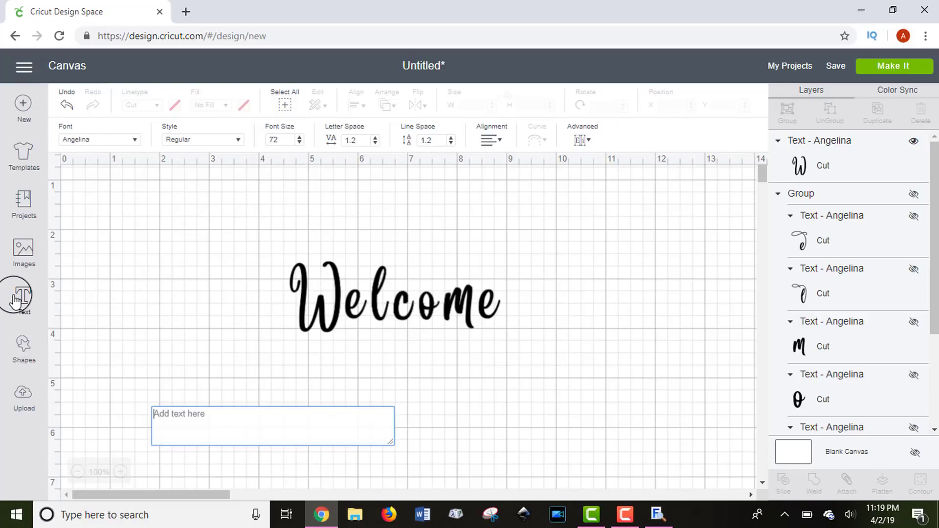
click(145, 374)
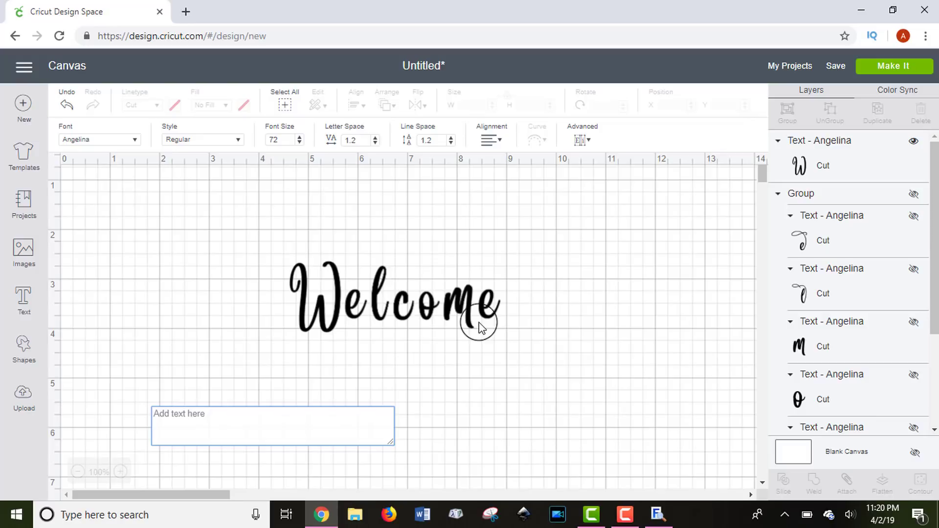
- Copy Angelina's flourished l glyph 0xE089 to the clipboard
click(667, 501)
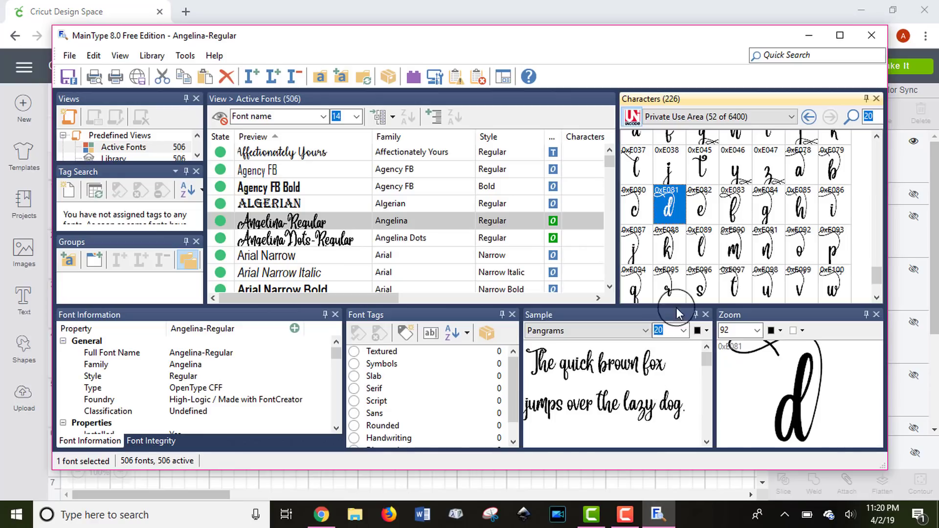
click(702, 254)
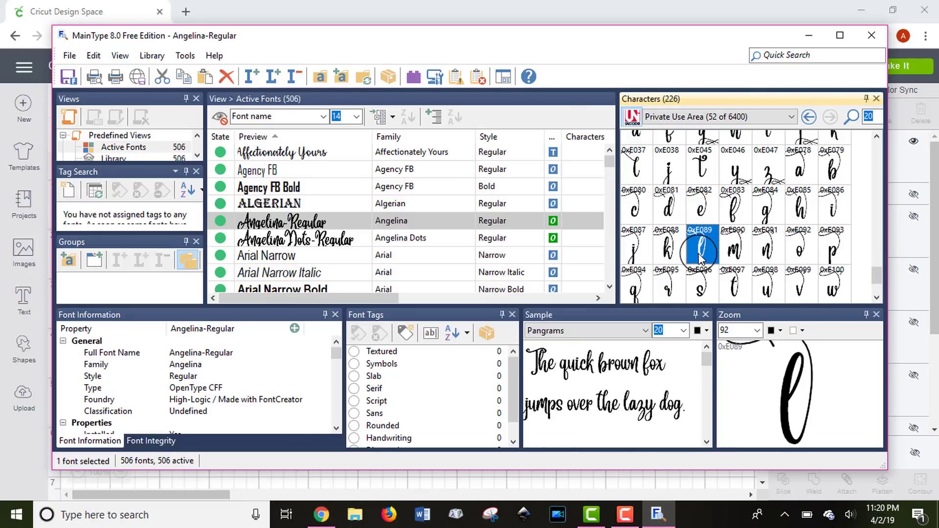
right_click(698, 253)
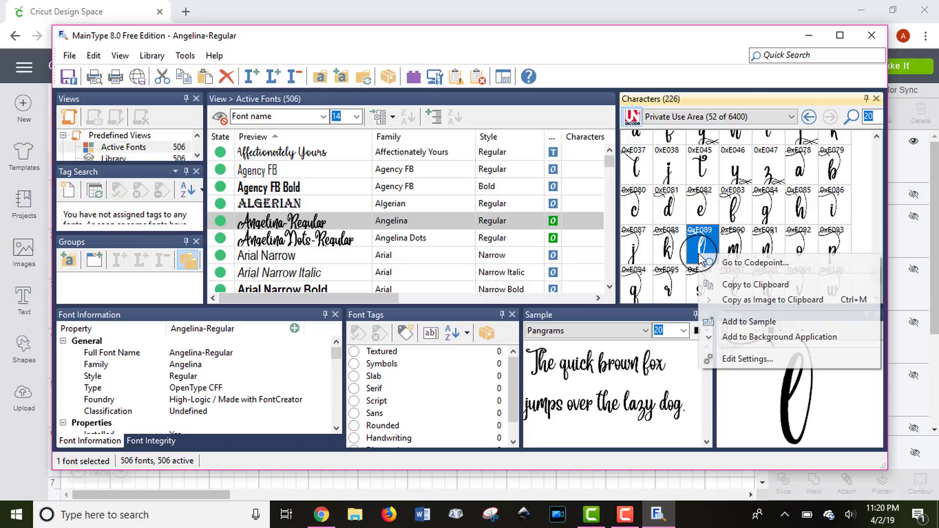
click(732, 286)
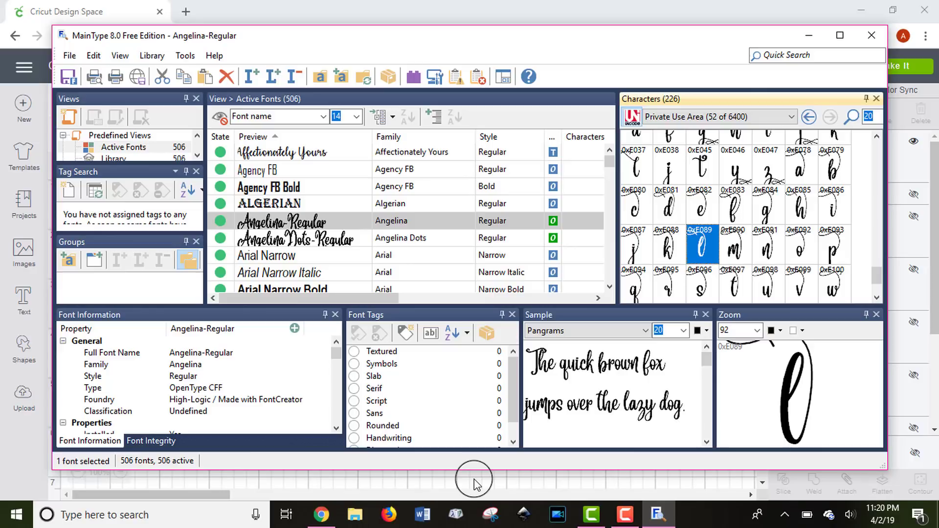
- Paste the flourished l glyph into the text box and place it just below Welcome
click(419, 480)
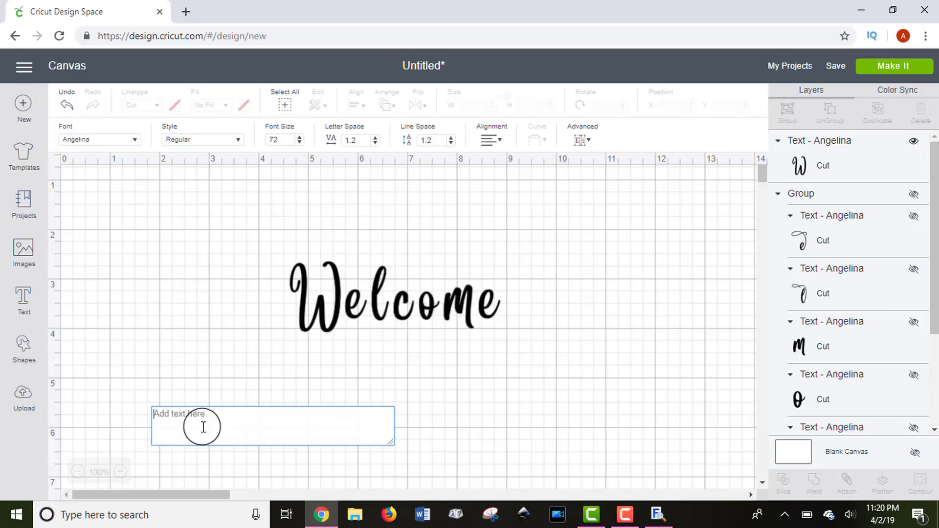
right_click(203, 427)
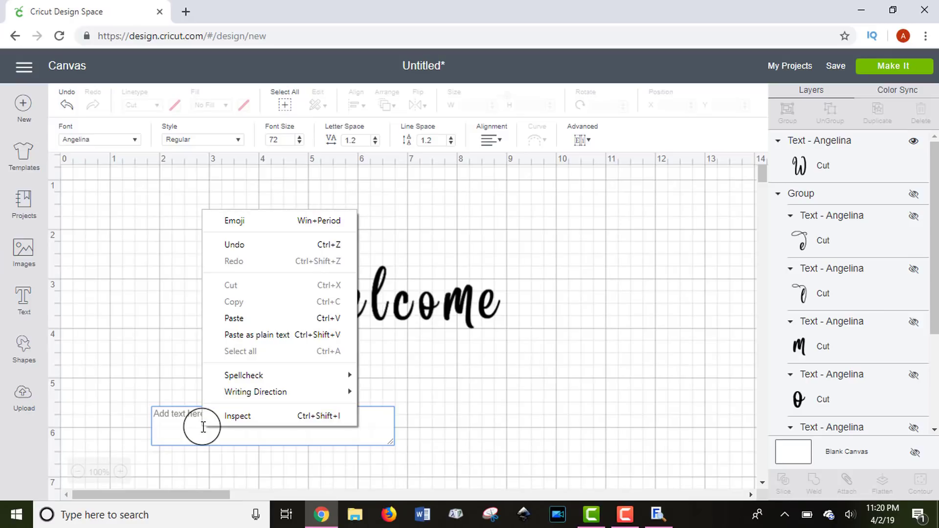
click(234, 319)
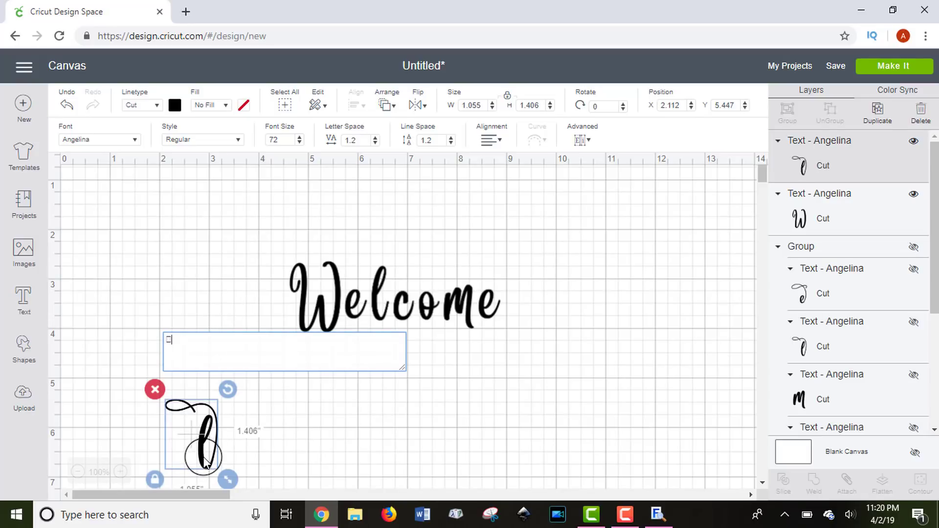
click(205, 459)
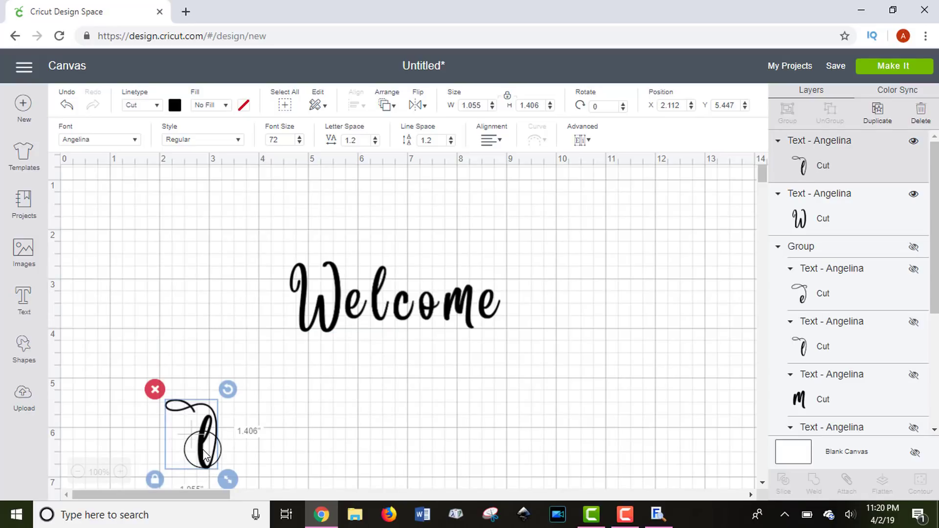
drag(204, 460, 366, 403)
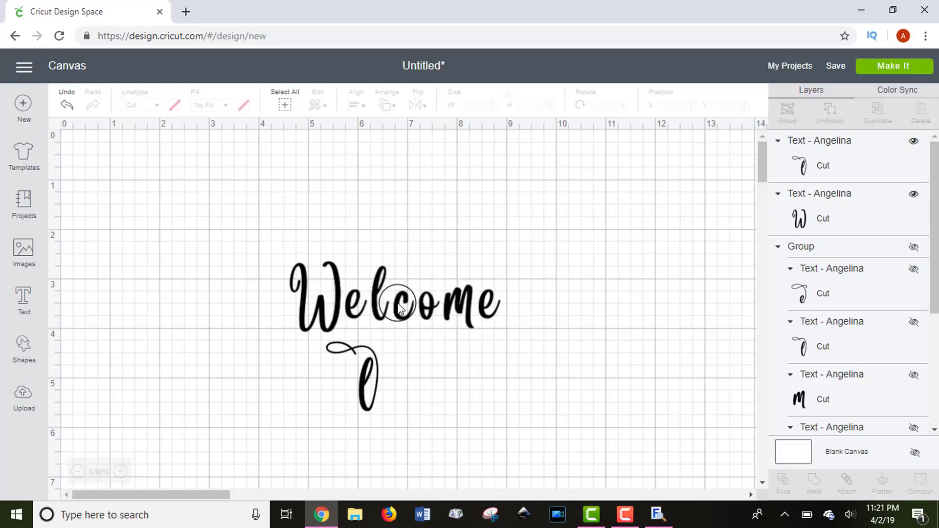
- Split Welcome into letters, replace its plain l with the flourished l, and add an empty text box
click(399, 309)
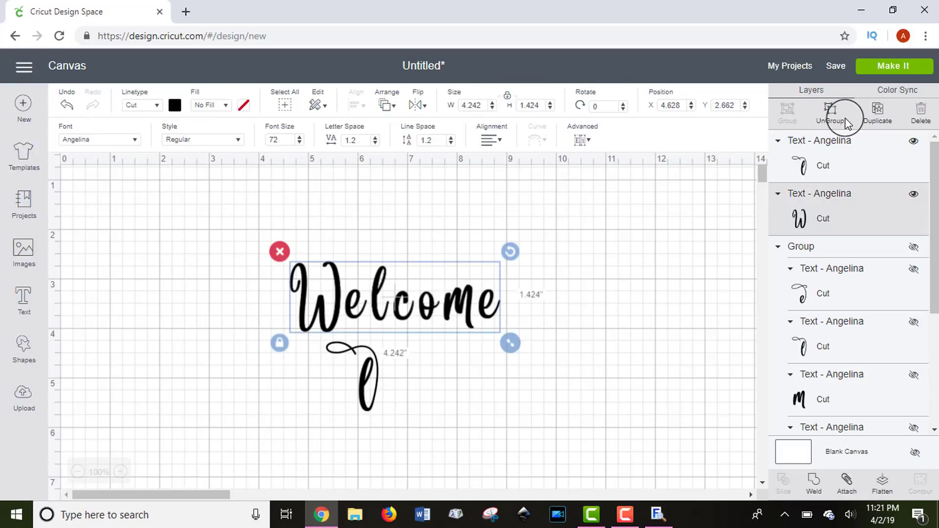
click(831, 118)
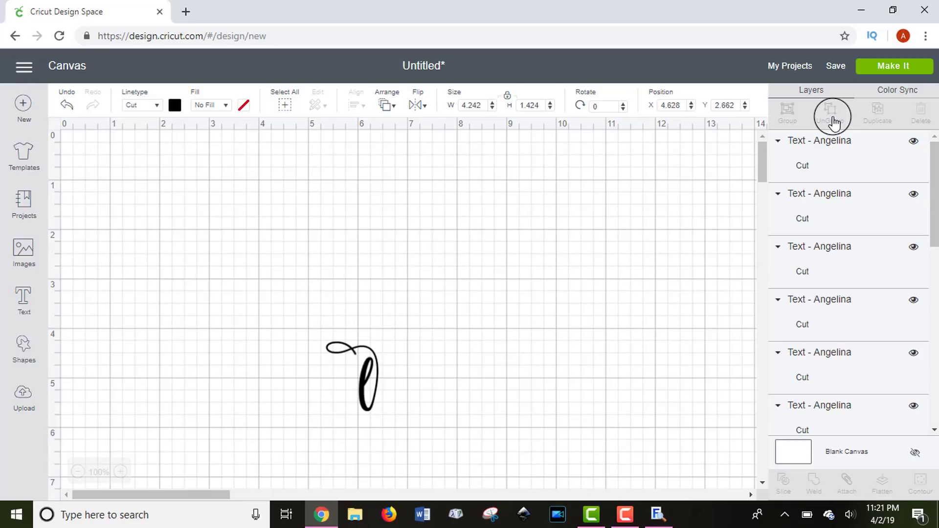
click(702, 268)
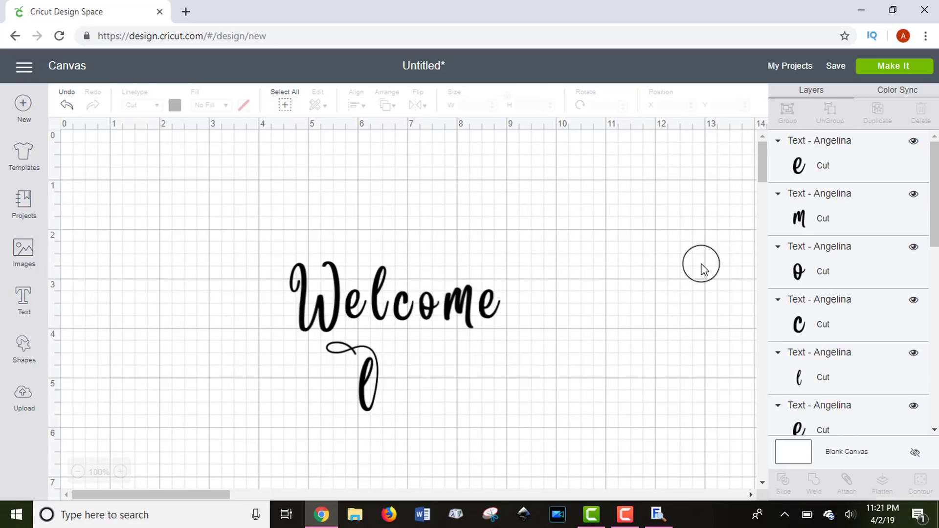
click(381, 285)
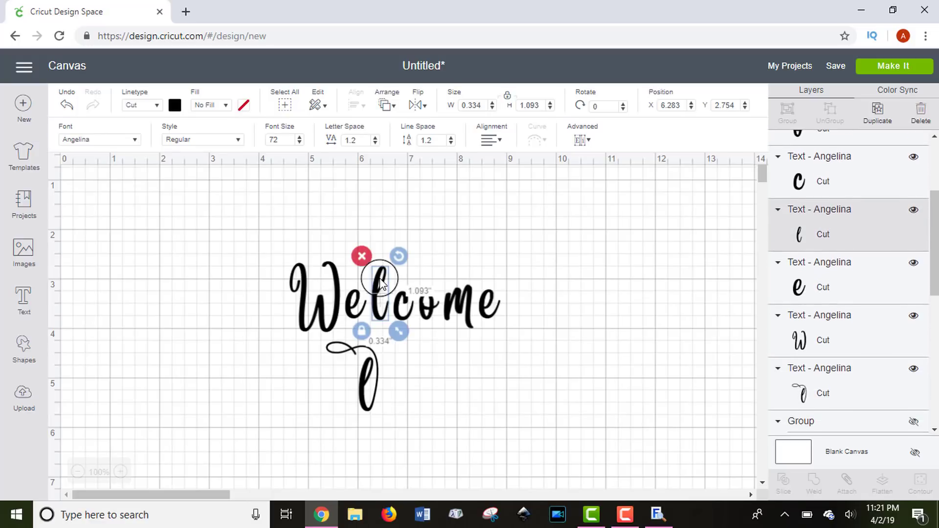
key(Delete)
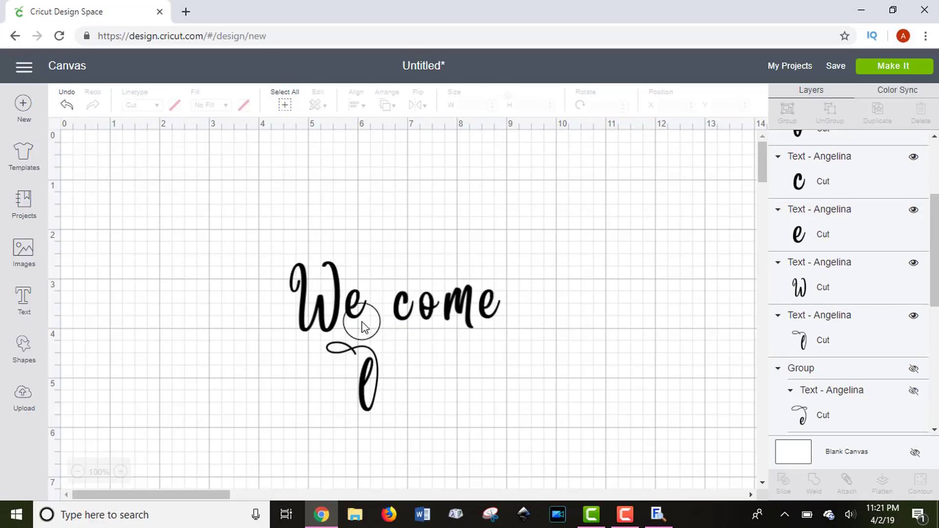
drag(362, 390, 375, 291)
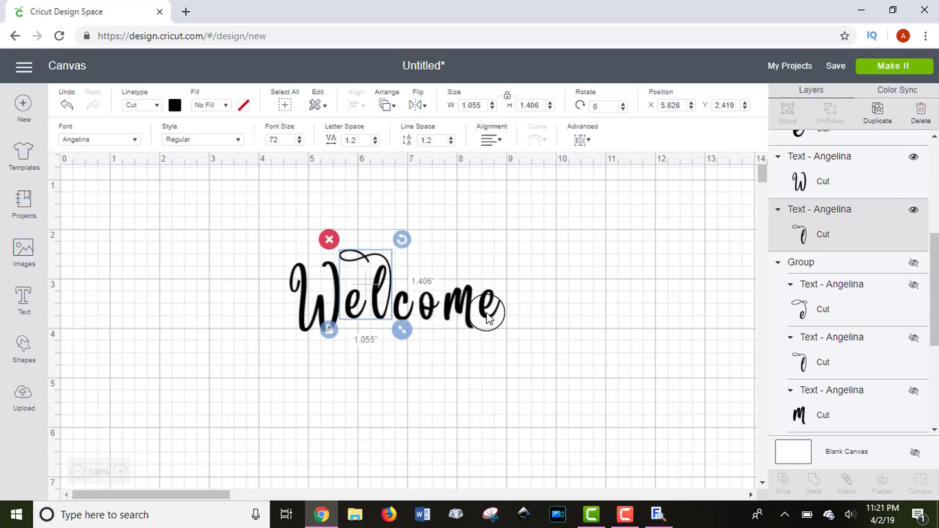
click(460, 374)
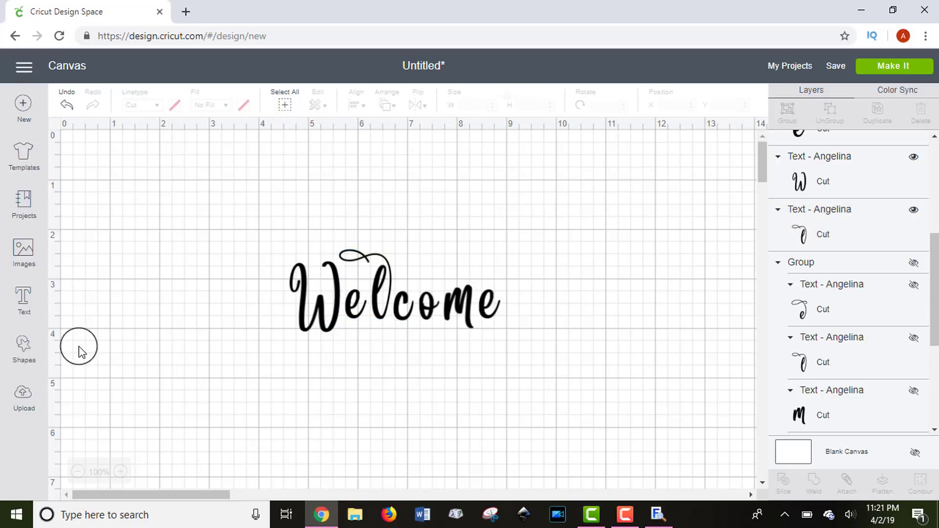
click(25, 311)
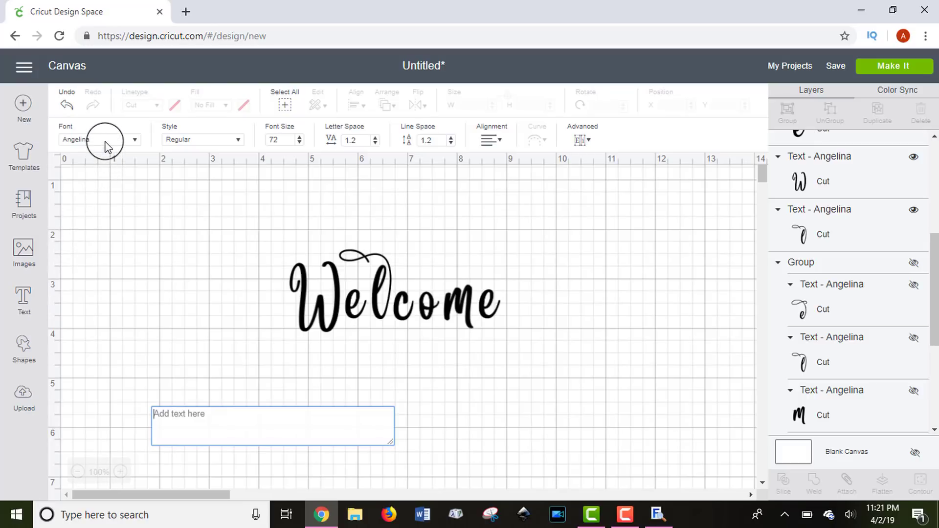
click(655, 513)
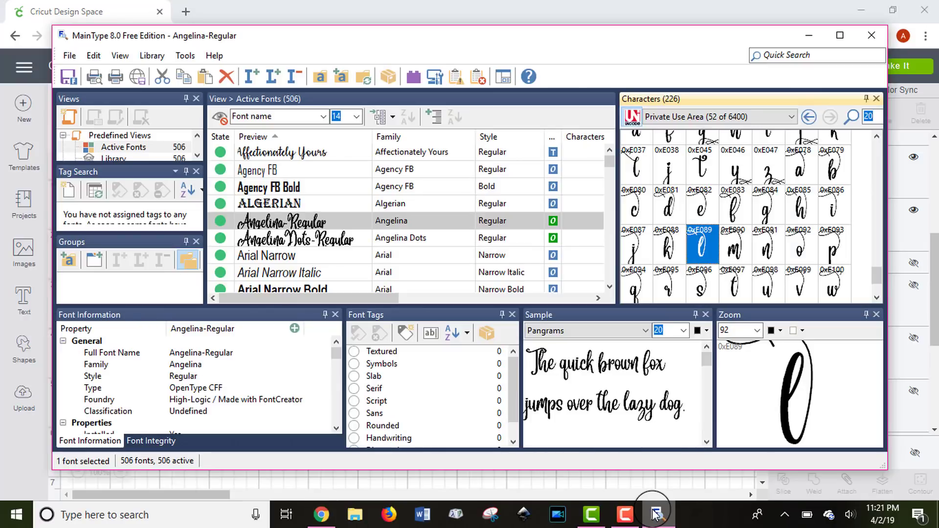
- Copy Angelina's swirl-topped e glyph 0xE082 to the clipboard and return to Cricut
click(704, 204)
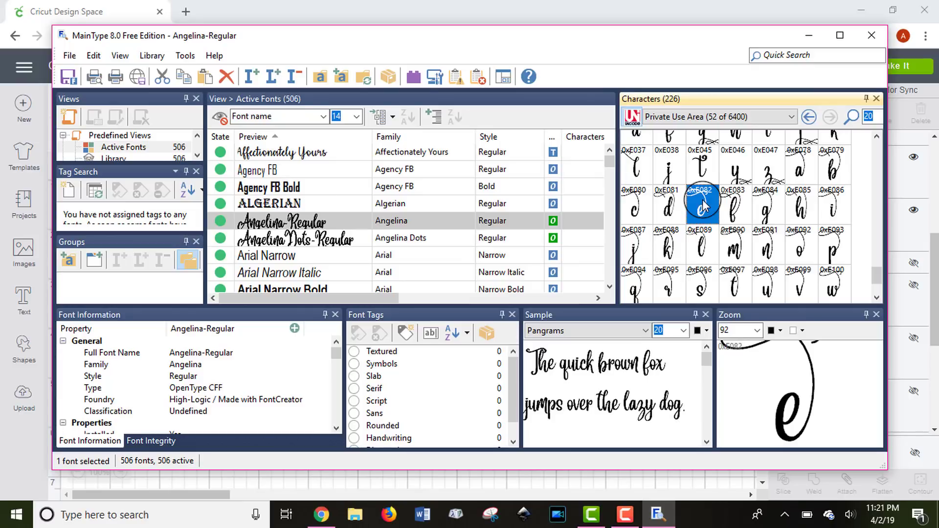
right_click(703, 204)
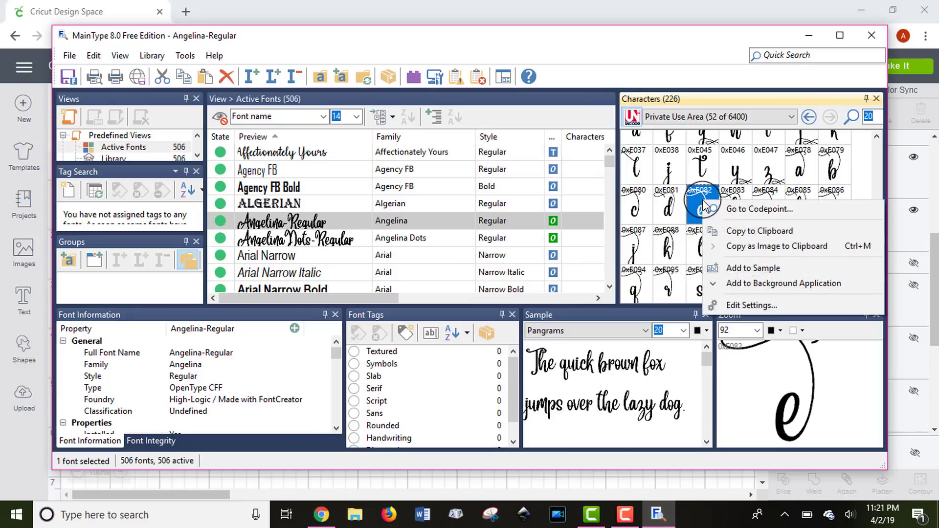
click(744, 238)
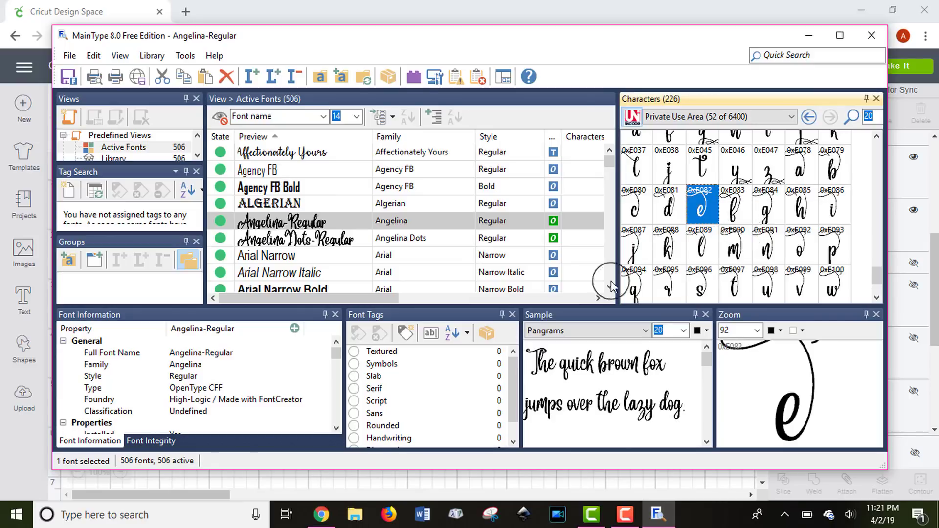
click(322, 513)
- Paste the swirl e glyph and swap it in for Welcome's original final e
click(311, 422)
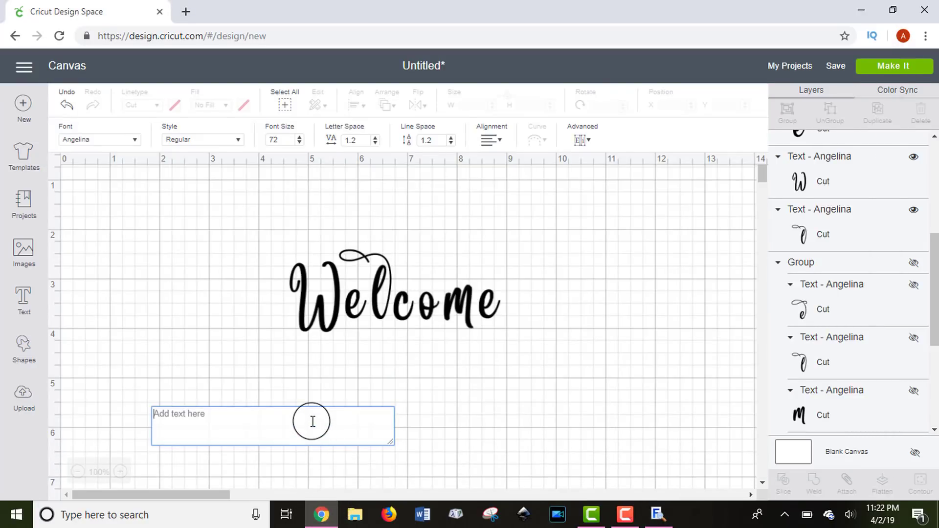
right_click(312, 422)
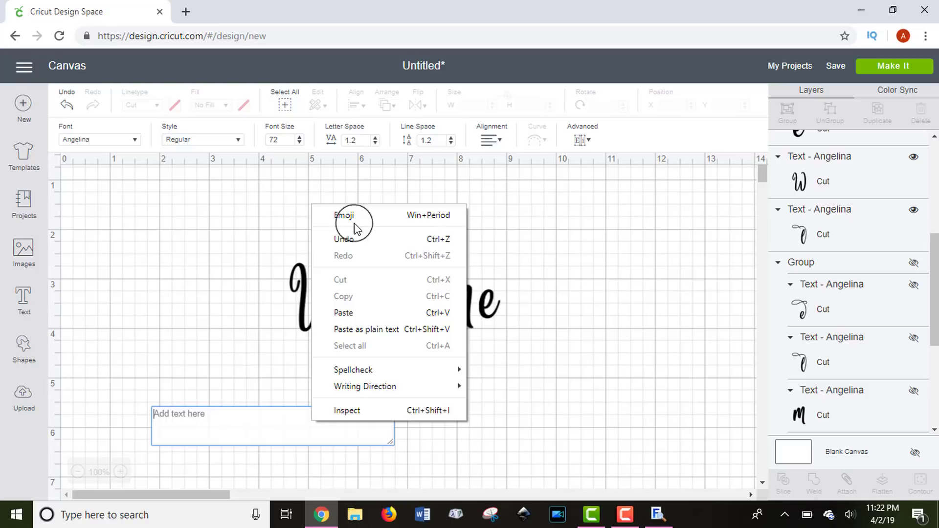
click(344, 313)
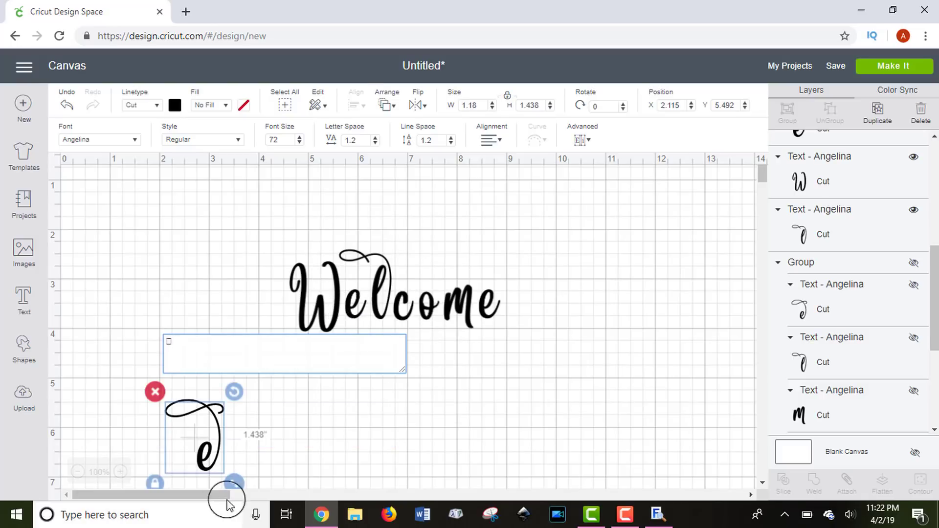
drag(209, 471, 539, 309)
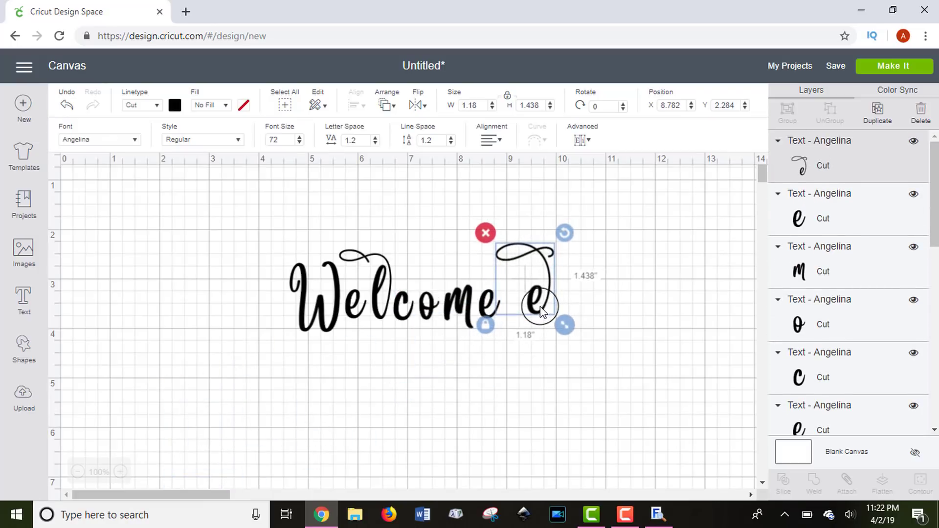
click(484, 304)
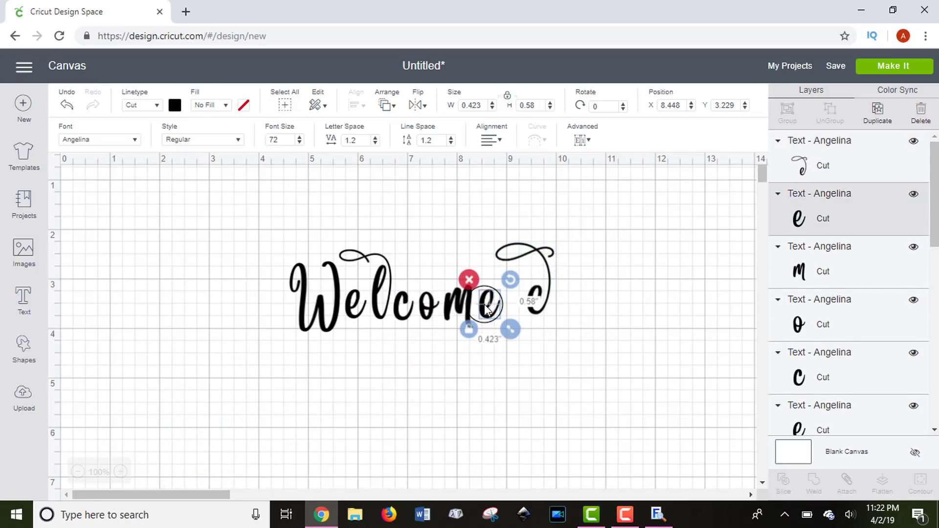
click(468, 278)
drag(547, 312, 496, 316)
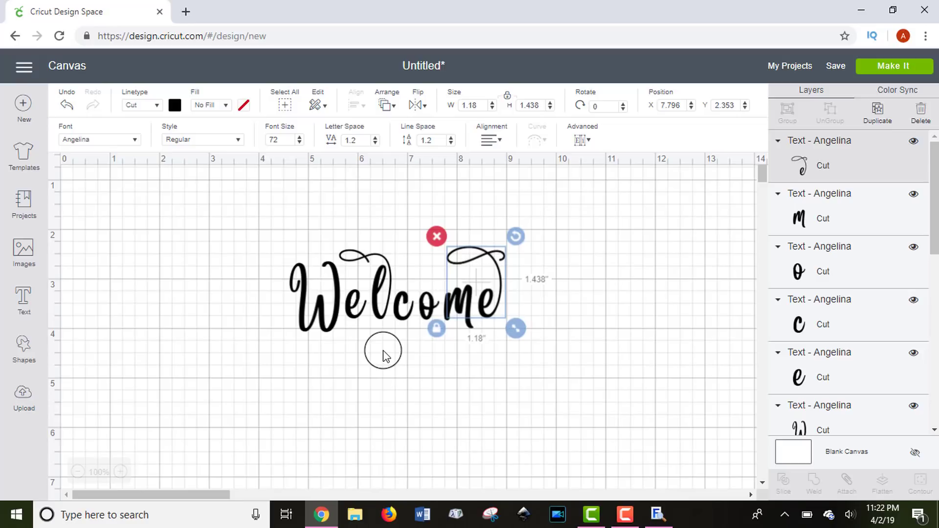
- Close up the spacing of the e, c, o and final e so Welcome connects
mouse_move(357, 317)
mouse_down()
mouse_move(366, 318)
mouse_move(345, 306)
mouse_up()
click(342, 313)
click(336, 306)
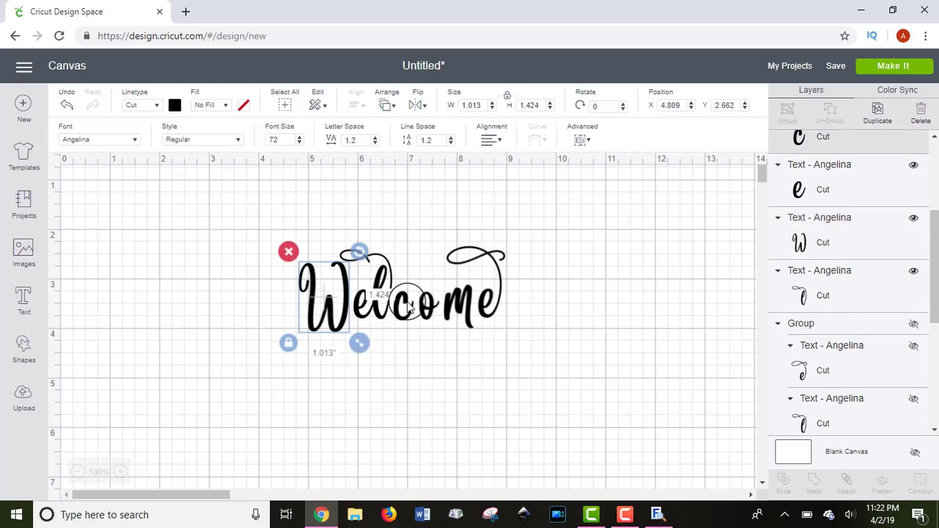
drag(408, 307, 405, 304)
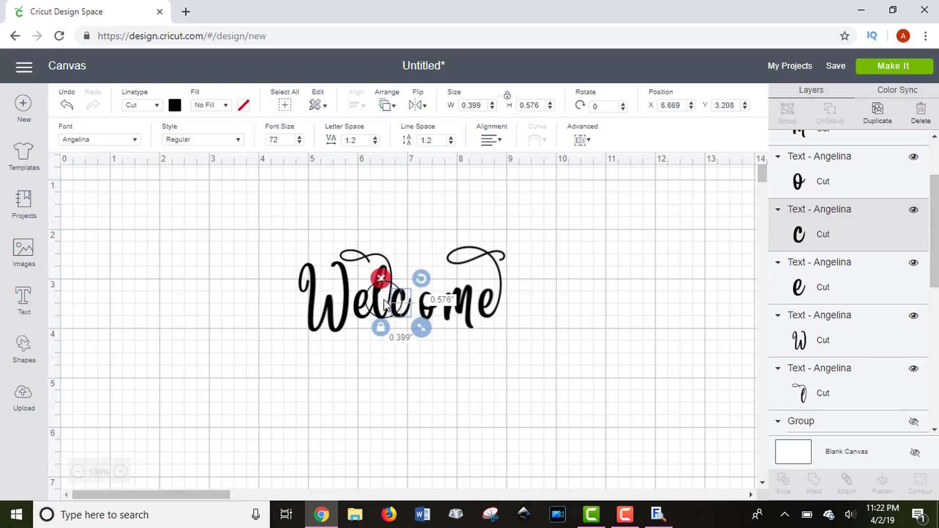
click(424, 313)
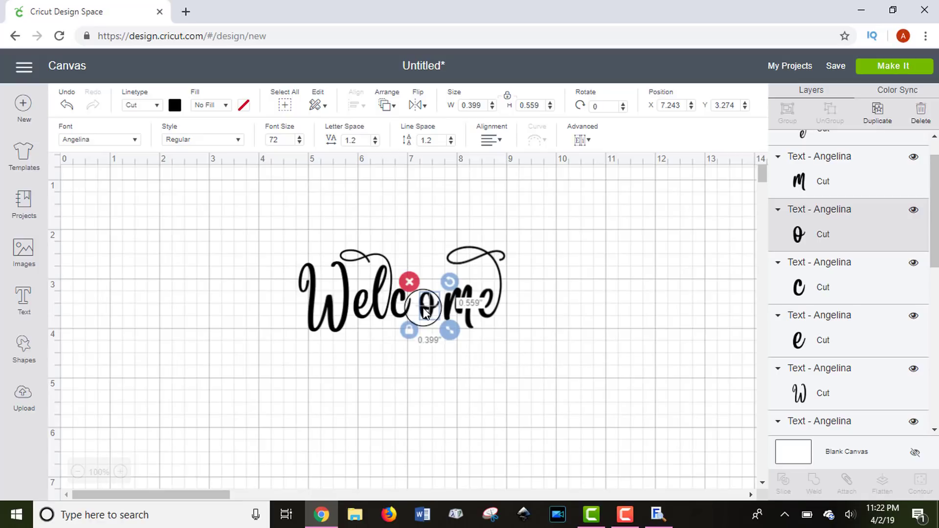
mouse_move(424, 314)
mouse_down()
mouse_move(410, 310)
mouse_move(438, 311)
mouse_move(425, 301)
mouse_up()
click(440, 311)
click(479, 311)
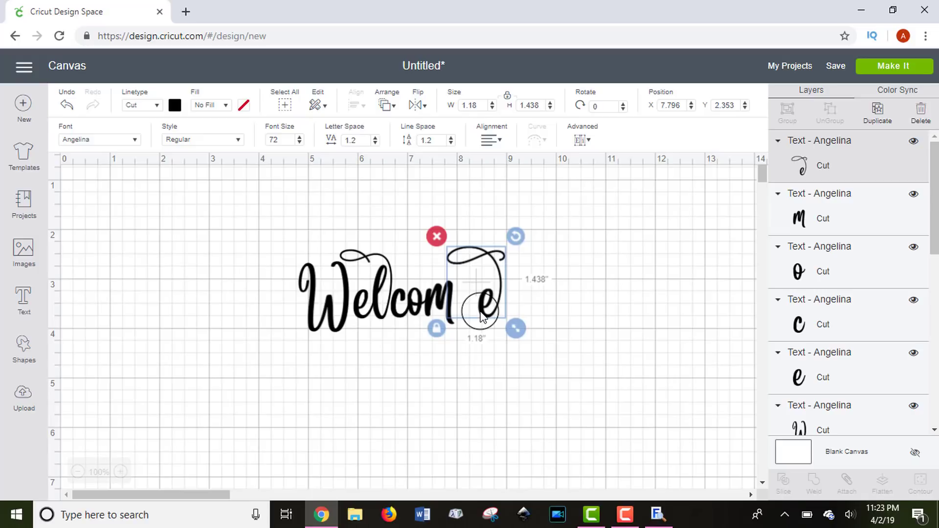
drag(481, 316, 458, 314)
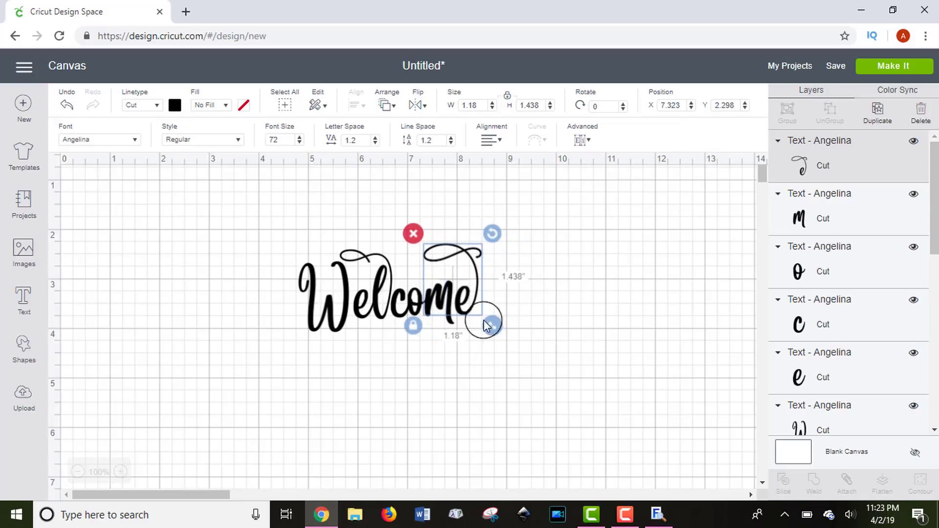
click(434, 353)
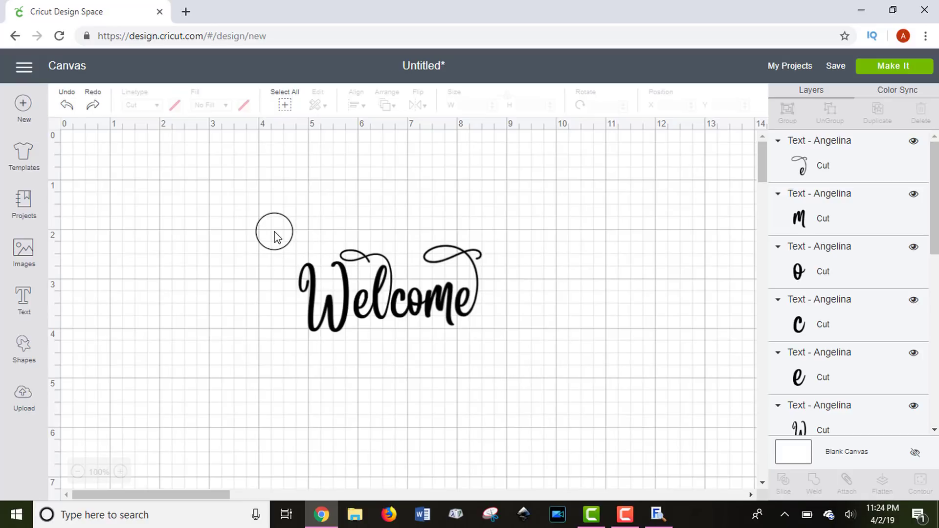
- Select all Welcome letters, weld them, then undo the weld
drag(273, 232, 545, 384)
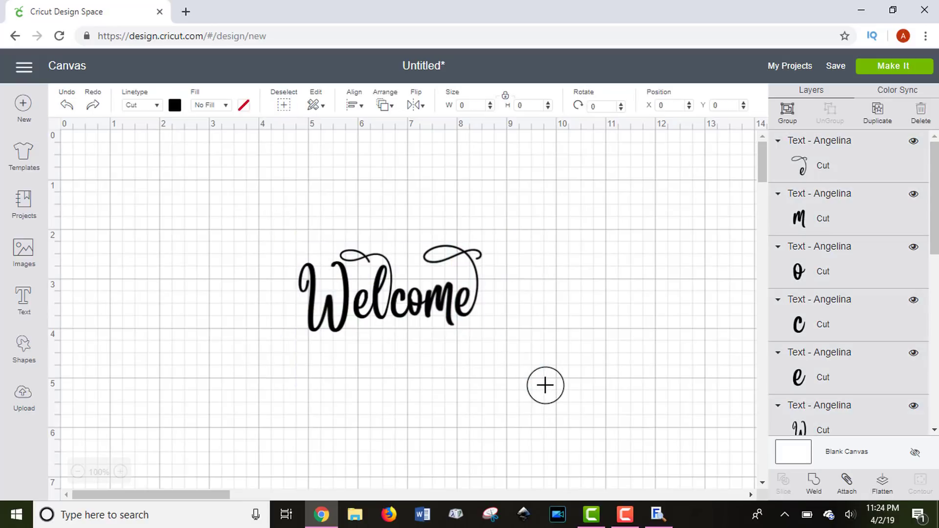
click(814, 486)
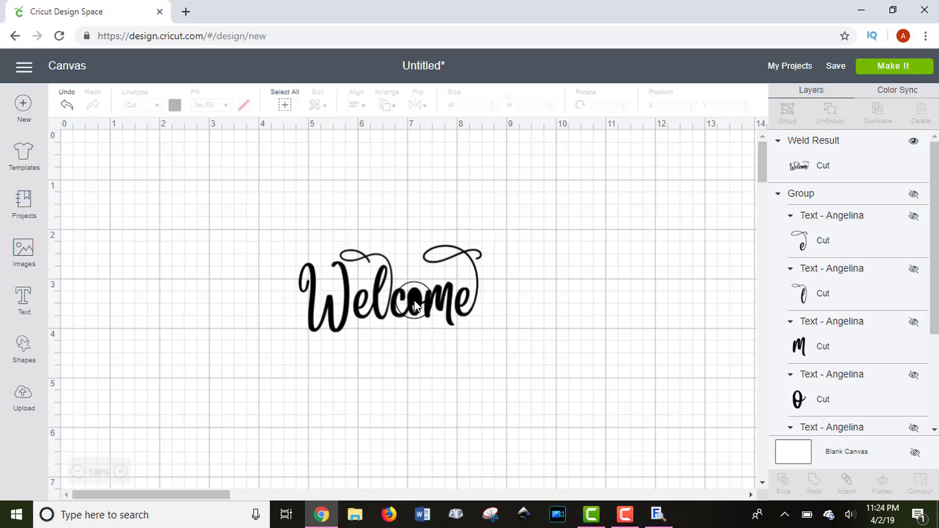
click(381, 304)
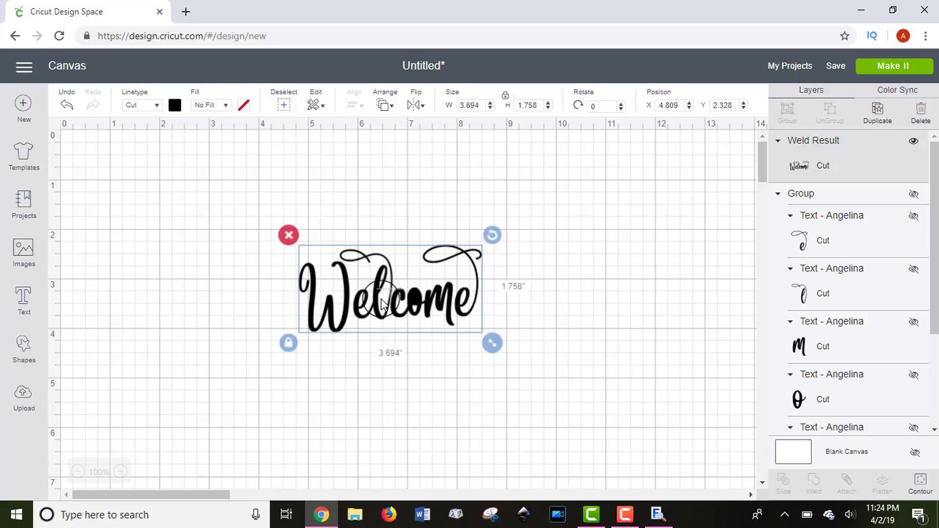
click(67, 105)
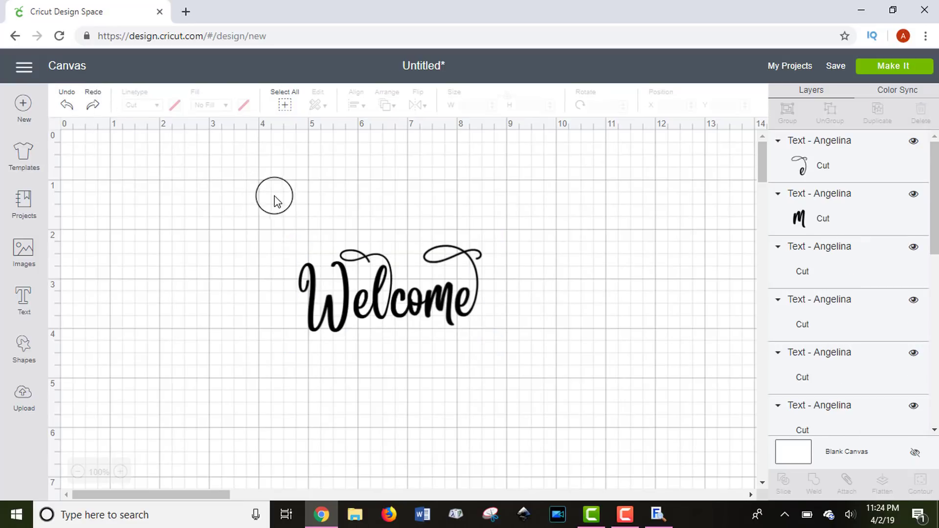
- Set the final swirl e back snugly against the m
drag(460, 304, 422, 297)
click(434, 355)
click(435, 295)
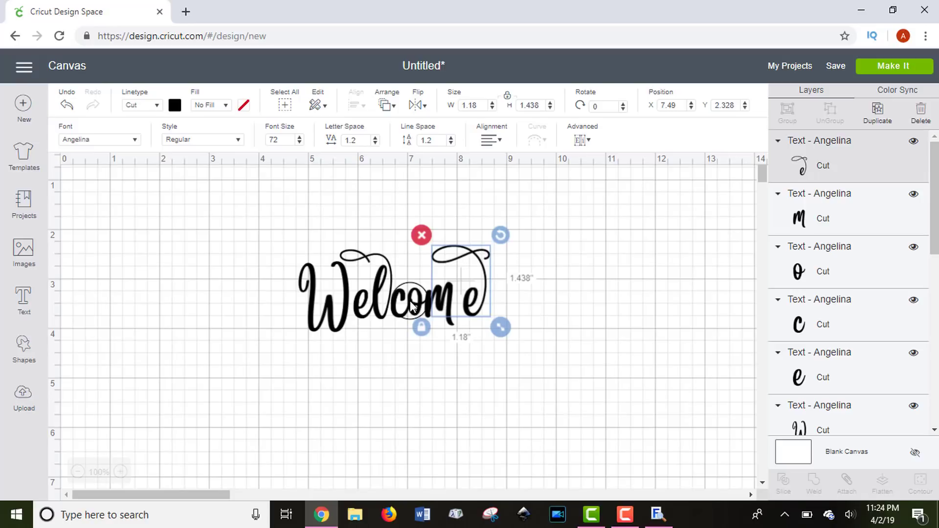
click(256, 233)
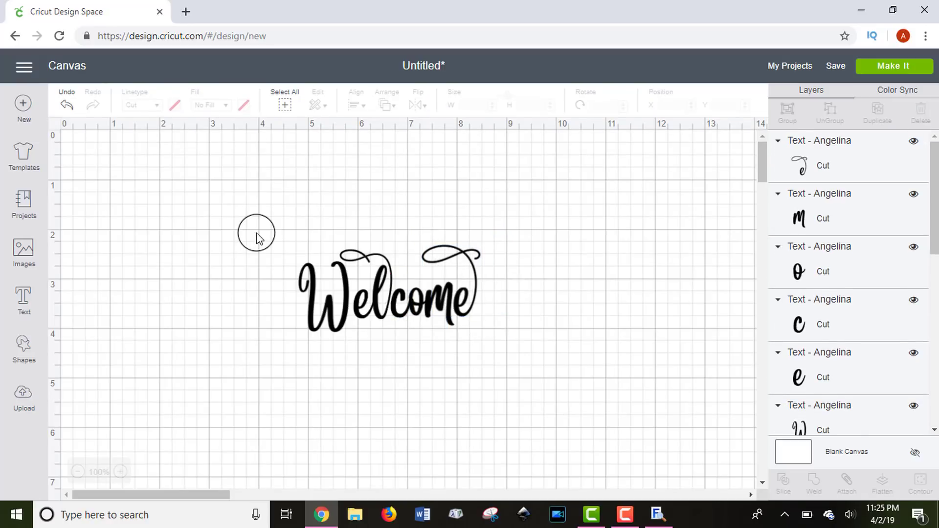
- Enlarge Welcome to about 8.68 by 4.16 inches, shift it up-left, and weld it
drag(256, 233, 556, 388)
drag(490, 339, 742, 457)
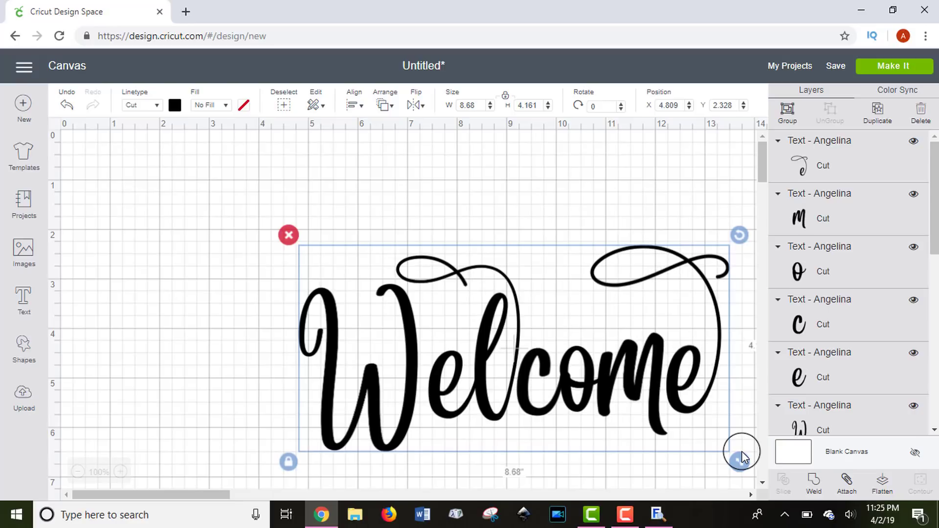
drag(619, 375, 501, 322)
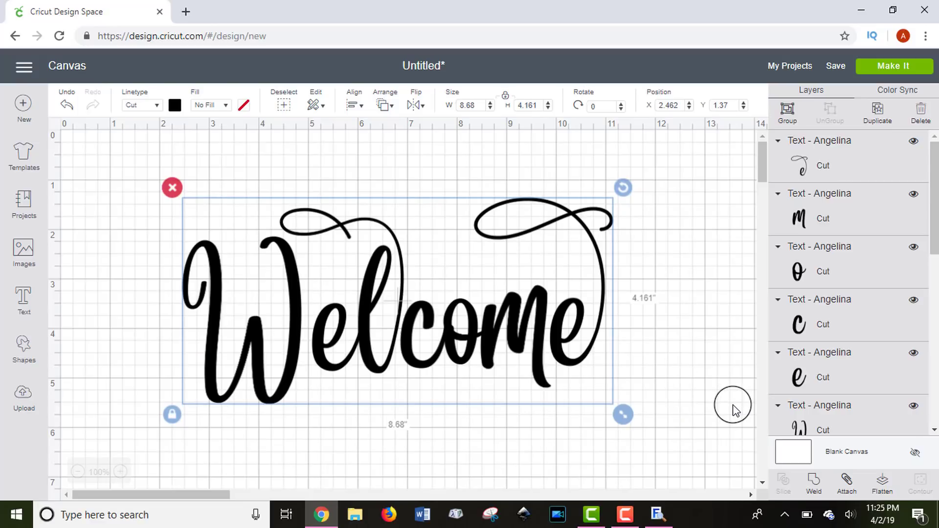
click(814, 481)
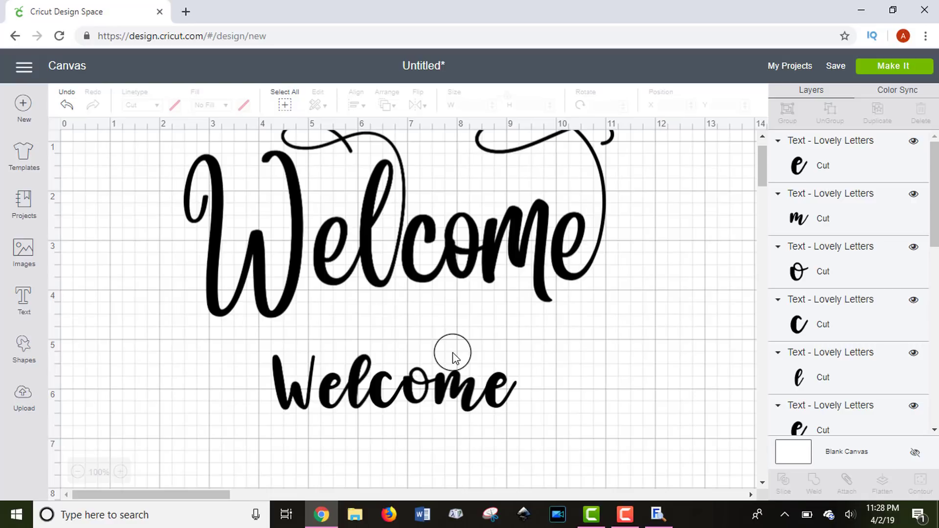
- Select the I Love Glitter font and copy its heart-swirl glyph 0xE028 to the clipboard
key(alt+Tab)
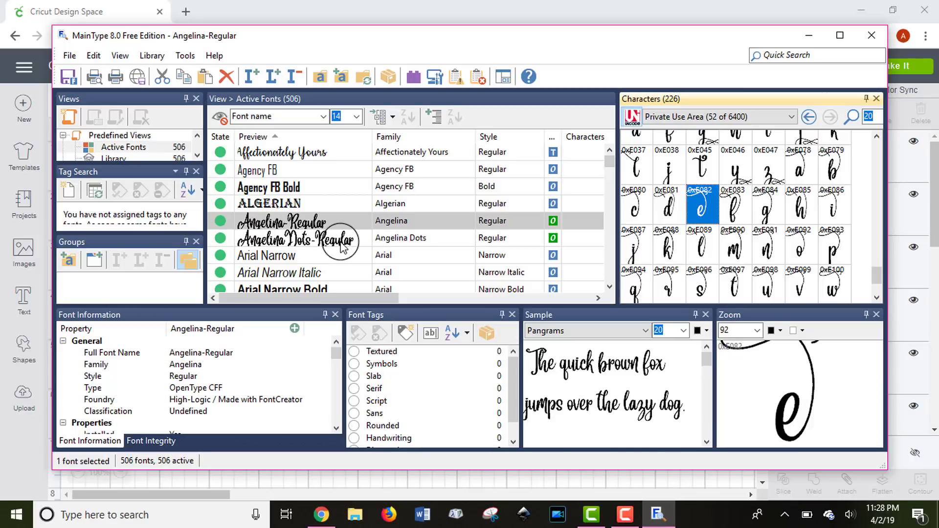
key(i)
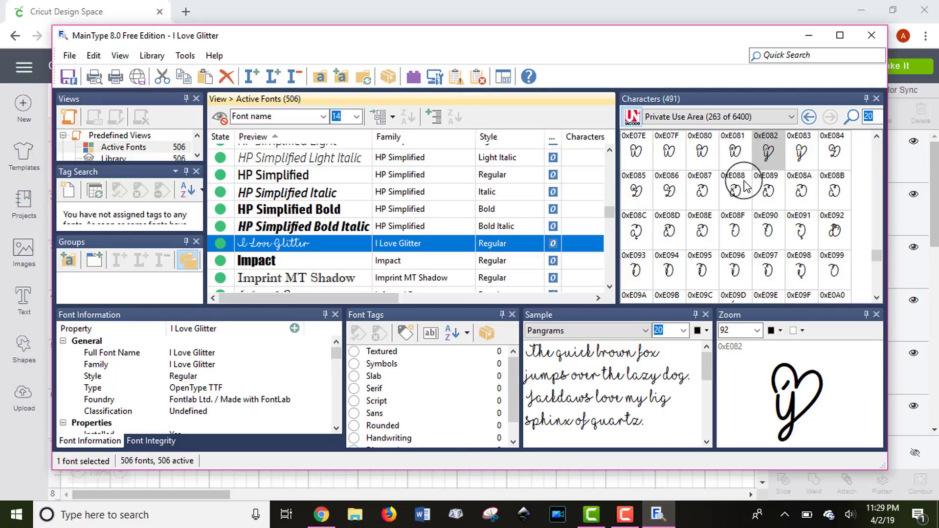
scroll(745, 186, down, 2)
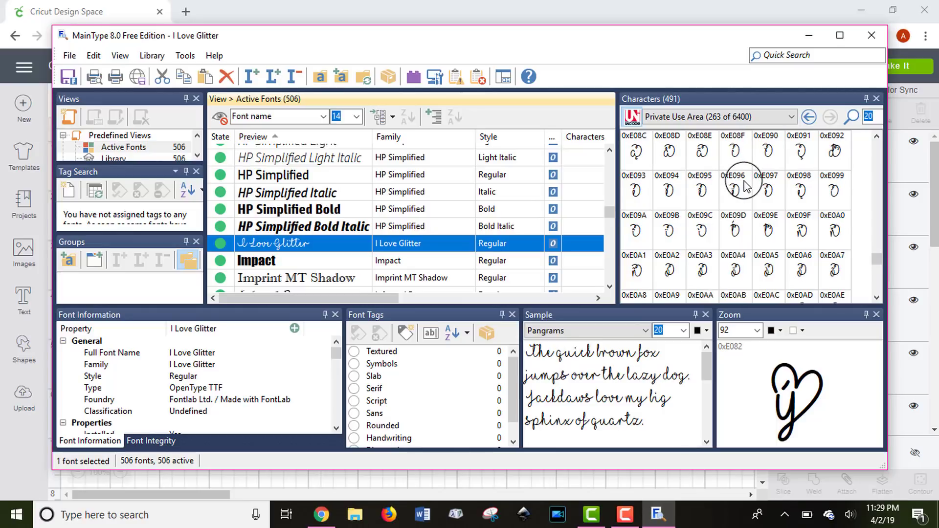
scroll(744, 186, down, 5)
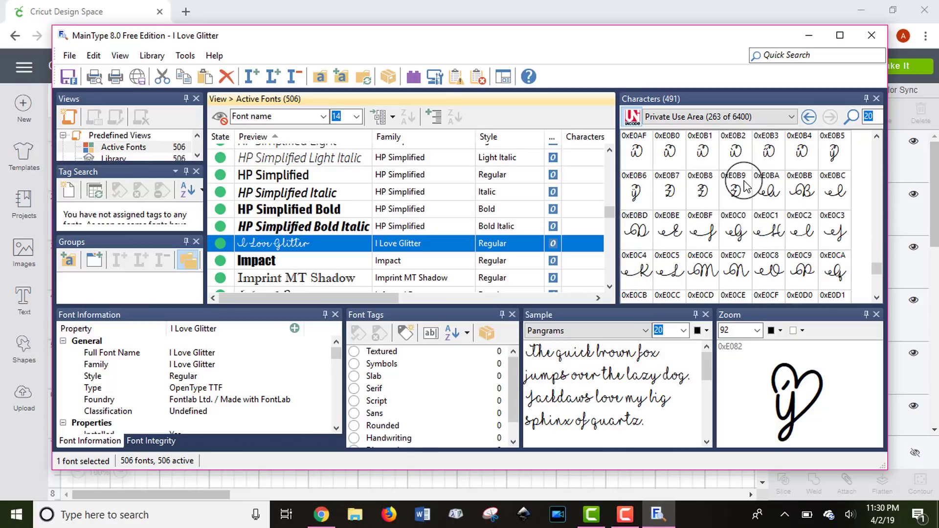
scroll(745, 187, up, 7)
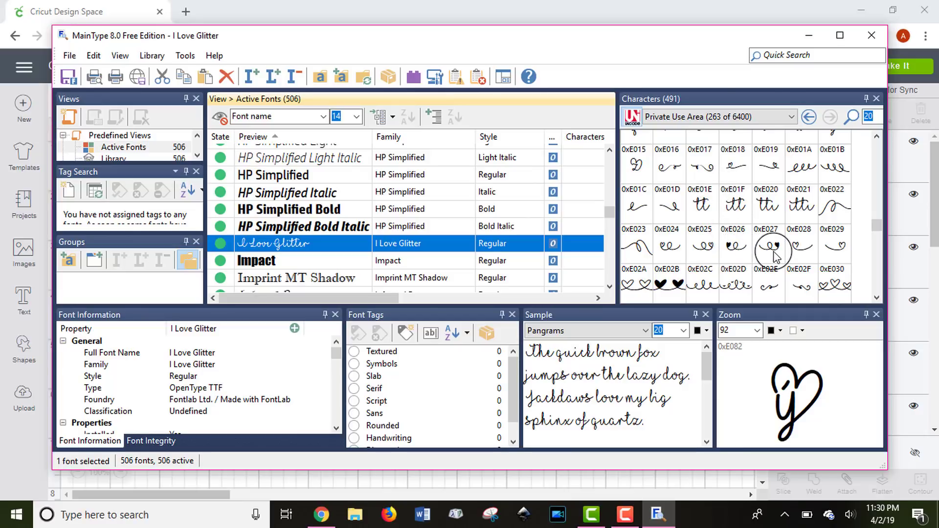
click(799, 257)
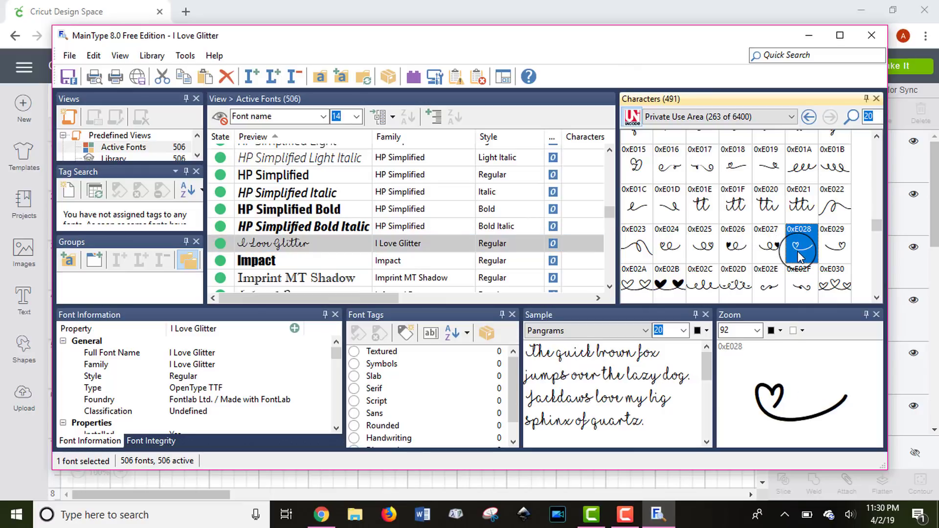
right_click(799, 257)
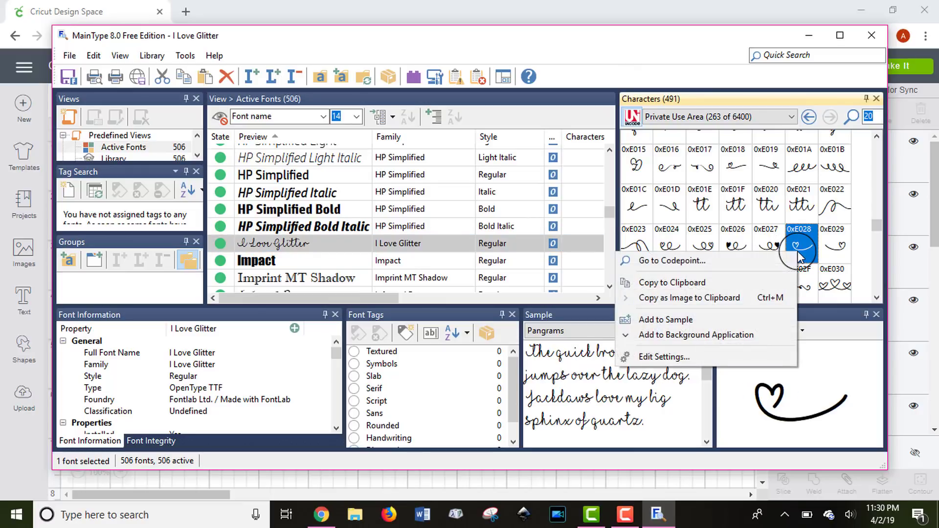
click(771, 283)
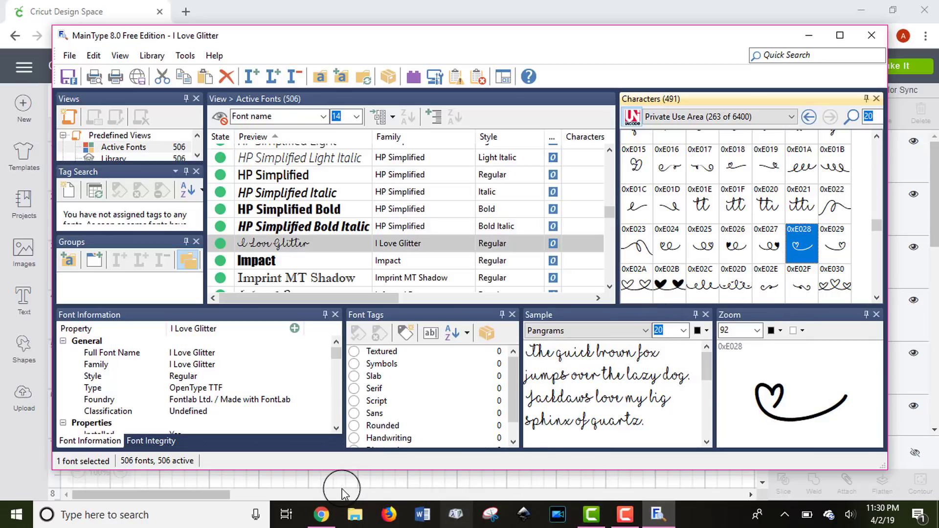
click(320, 515)
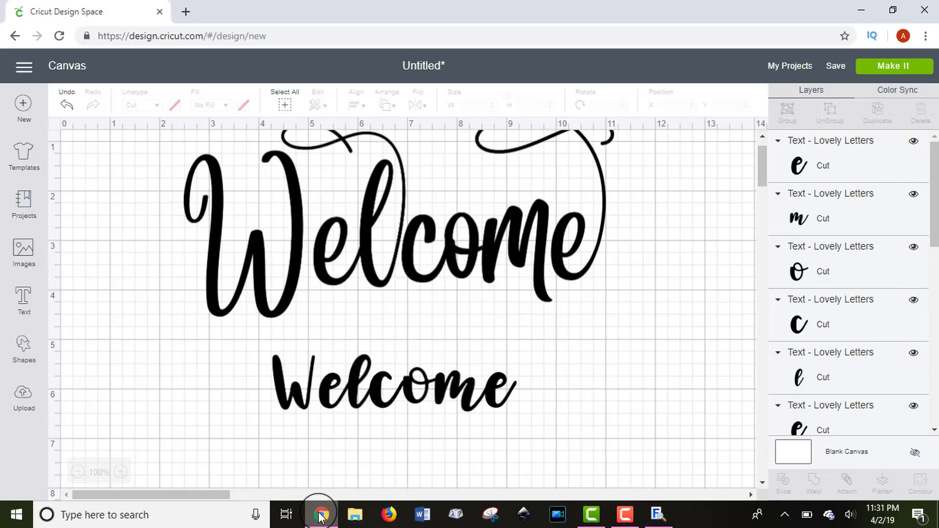
- Add a new text box and set its font to I Love Glitter
click(25, 313)
click(137, 140)
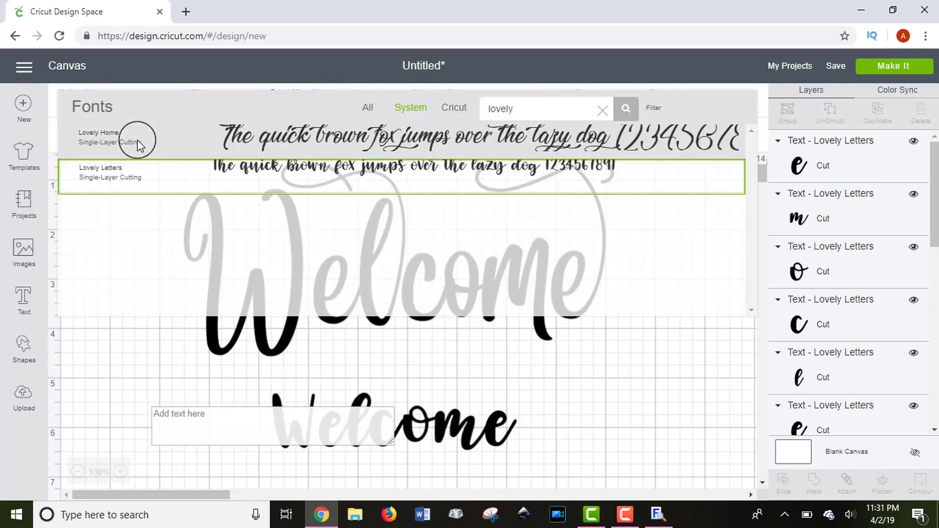
double_click(545, 107)
drag(545, 108, 478, 111)
text(I love glitt)
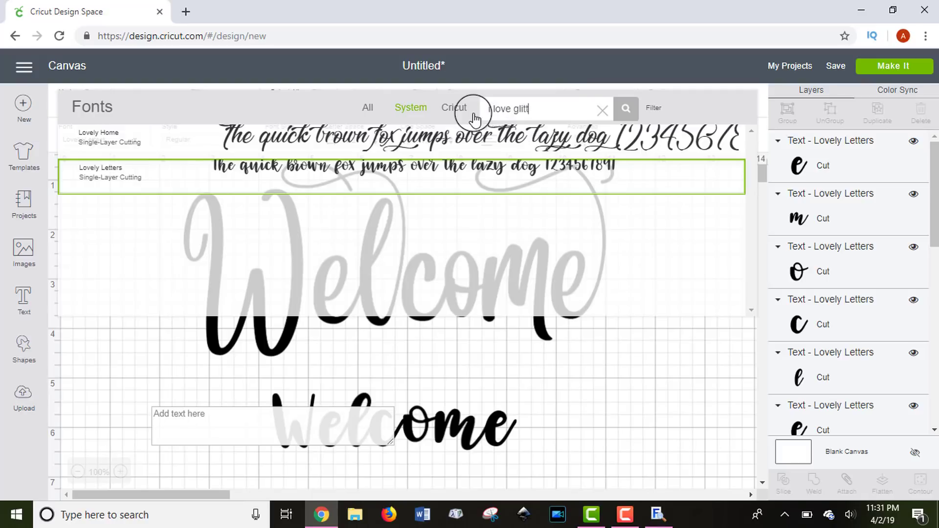
text(er)
click(389, 157)
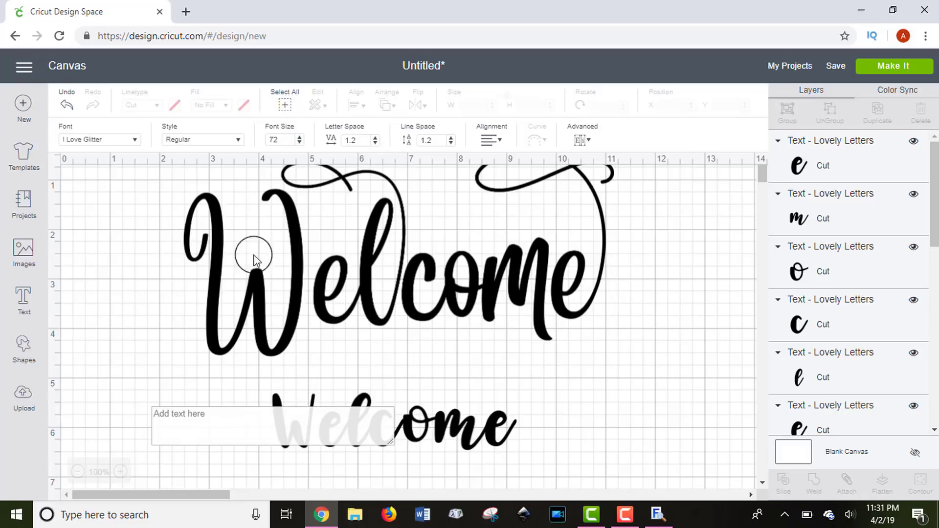
- Paste the heart-swirl glyph into it and place it left of the lower 'Welcome'
click(242, 436)
right_click(241, 437)
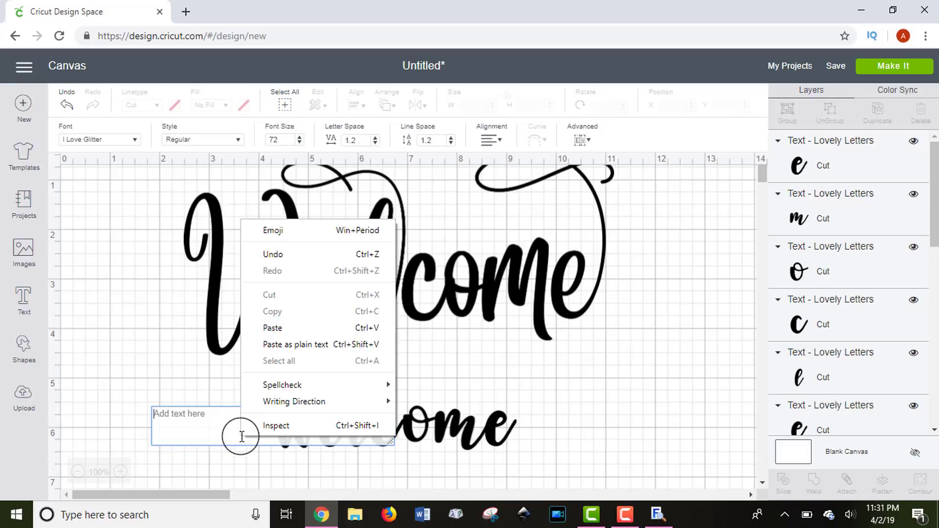
click(273, 327)
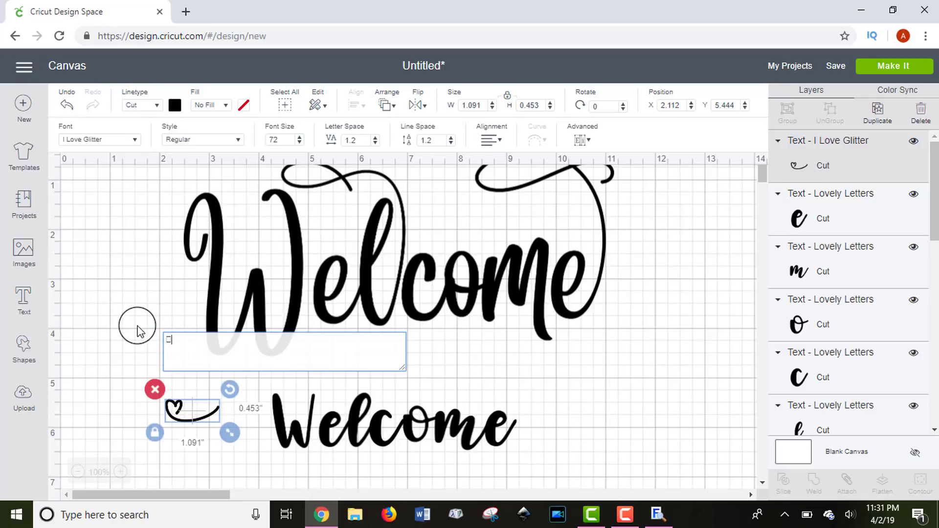
scroll(138, 331, down, 2)
click(136, 331)
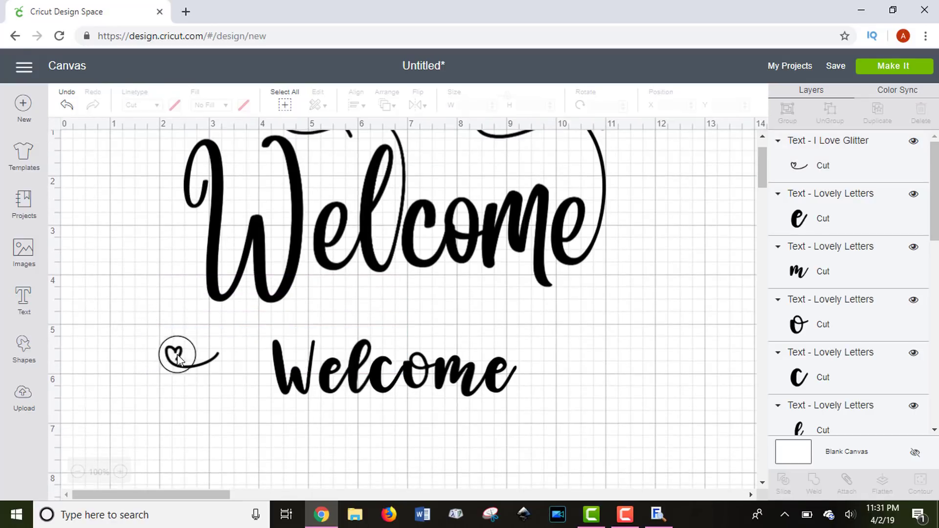
click(178, 359)
drag(185, 362, 249, 395)
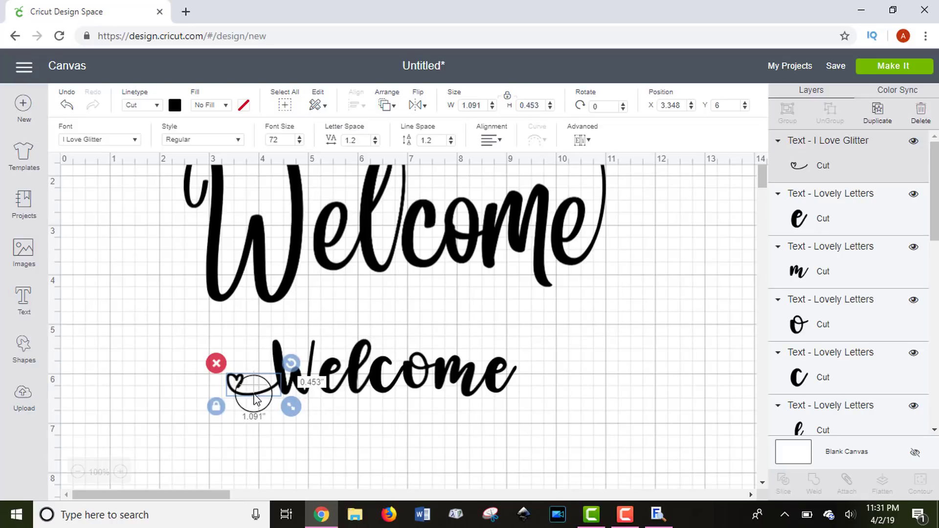
- Pick the mirrored heart-swirl glyph 0xE029 in MainType
click(658, 513)
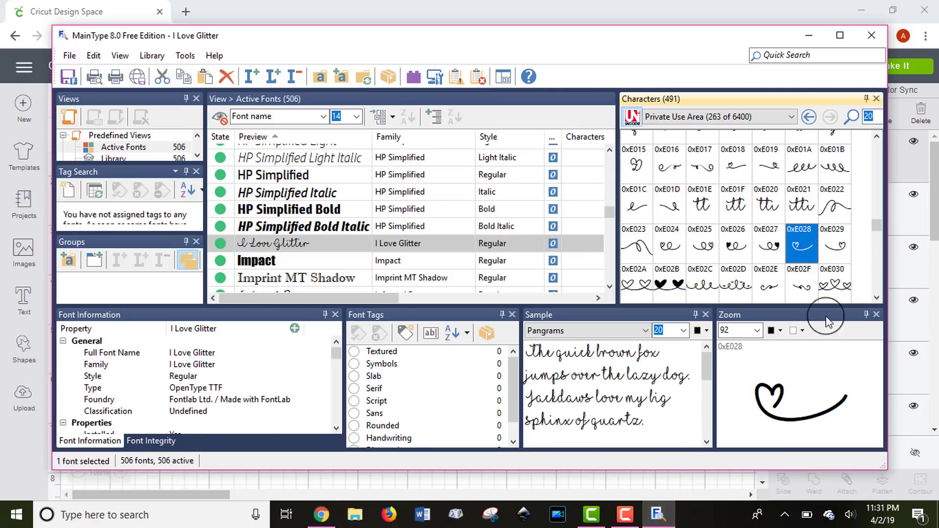
click(835, 247)
click(320, 514)
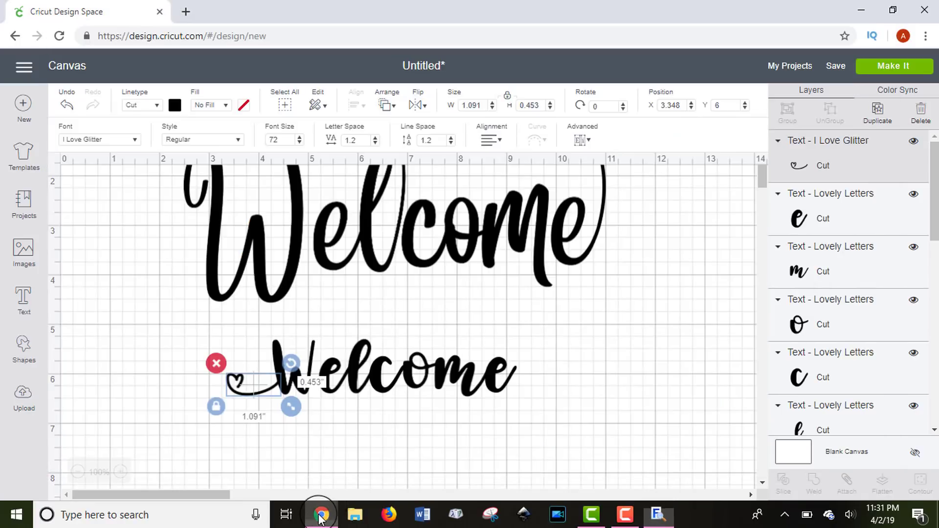
- Paste the glyph into a new text box and place it after the lower Welcome's final 'e'
click(23, 304)
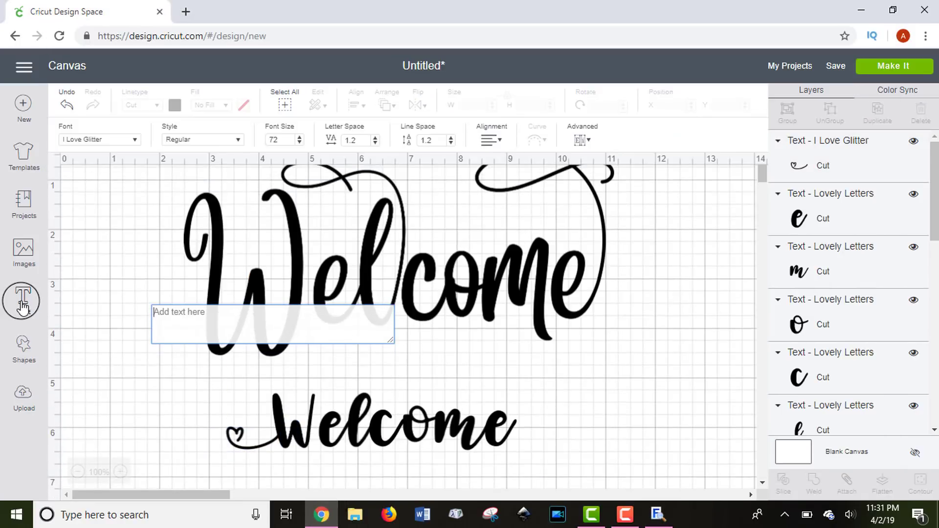
key(ctrl+v)
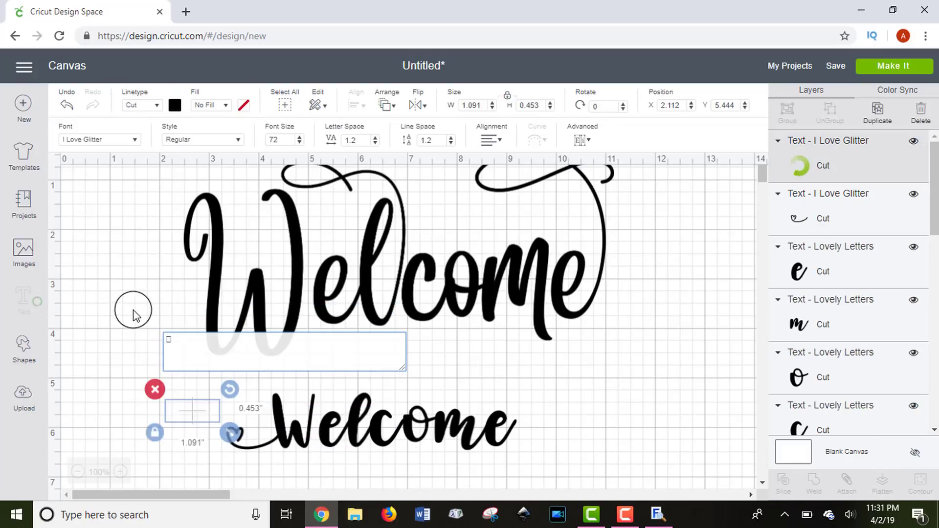
scroll(97, 298, down, 3)
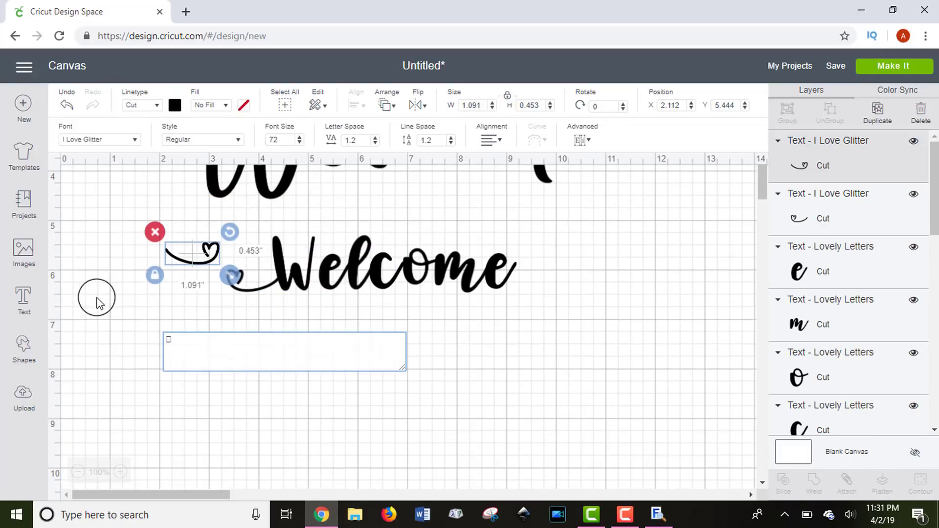
click(190, 263)
drag(192, 265, 539, 293)
- Shift the lower 'Welcome' and both heart swirls left, then weld them into one 10.508-inch shape
click(421, 340)
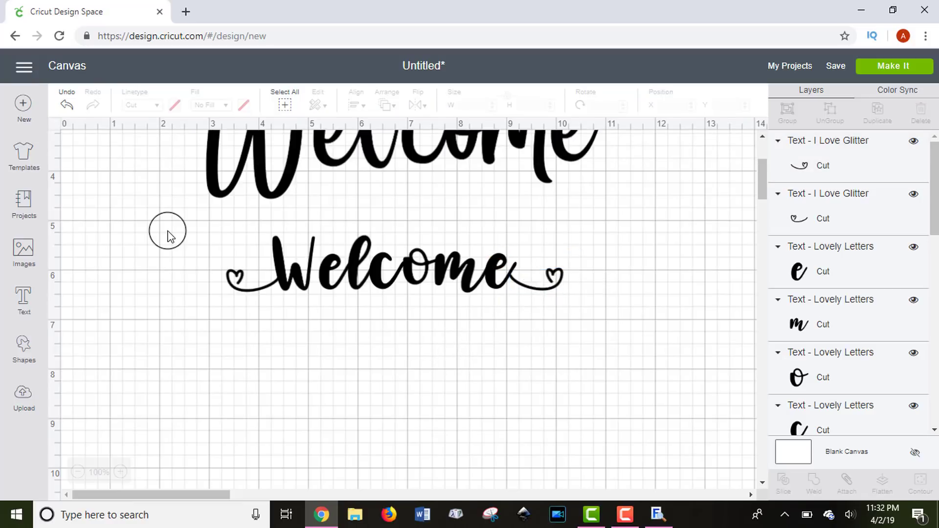
drag(167, 229, 776, 361)
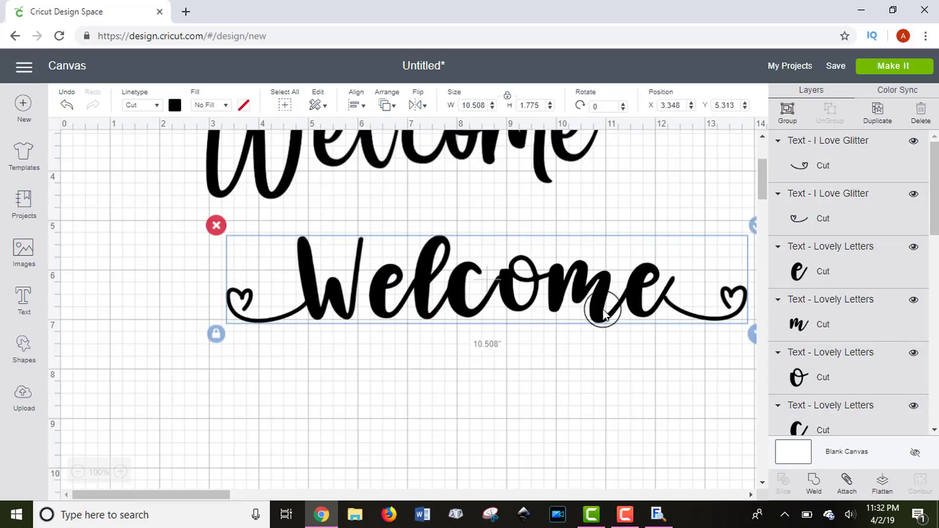
drag(605, 315, 551, 318)
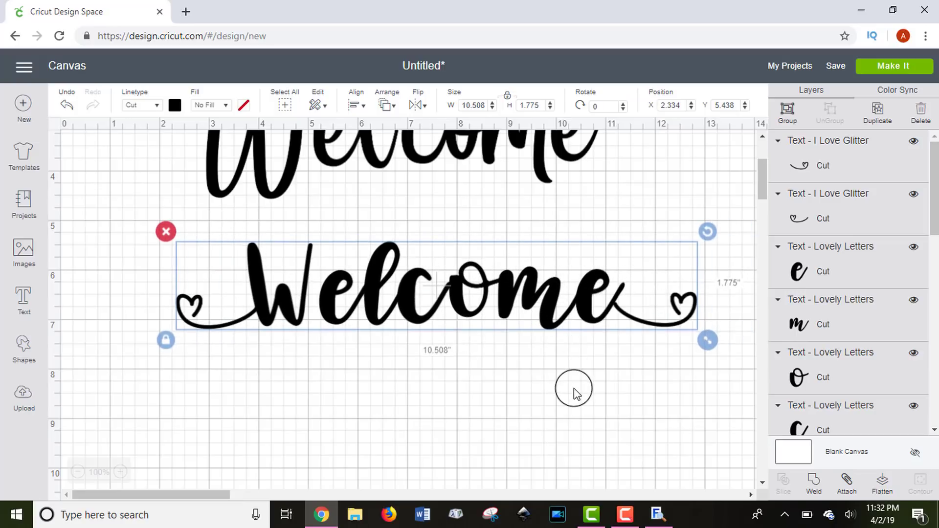
click(815, 486)
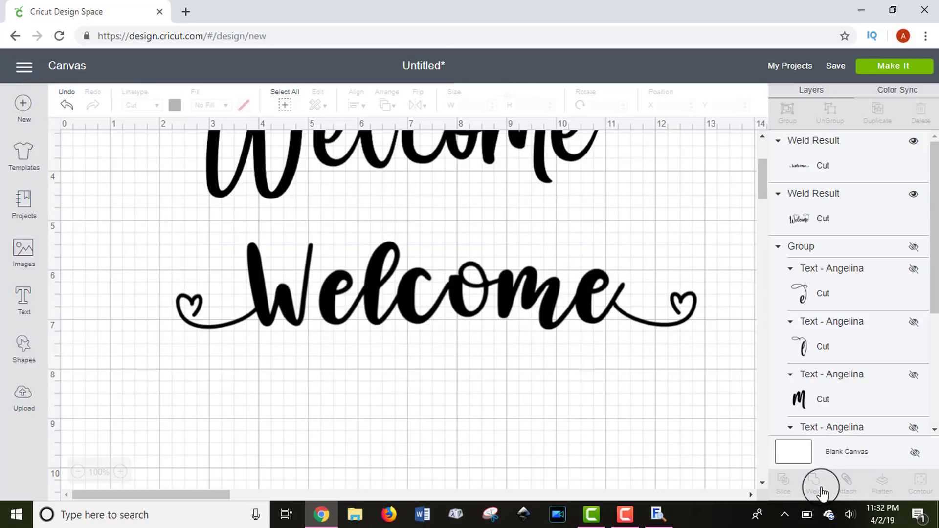
scroll(236, 451, up, 3)
click(224, 455)
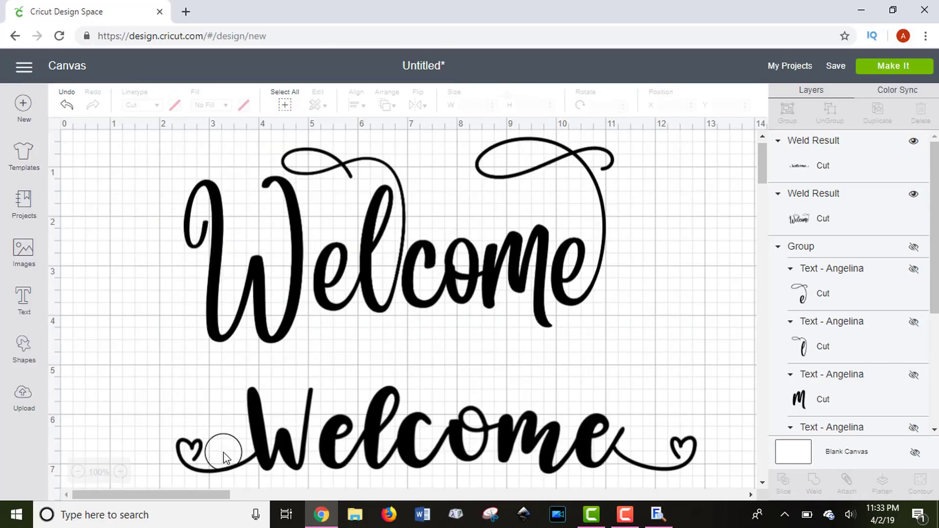